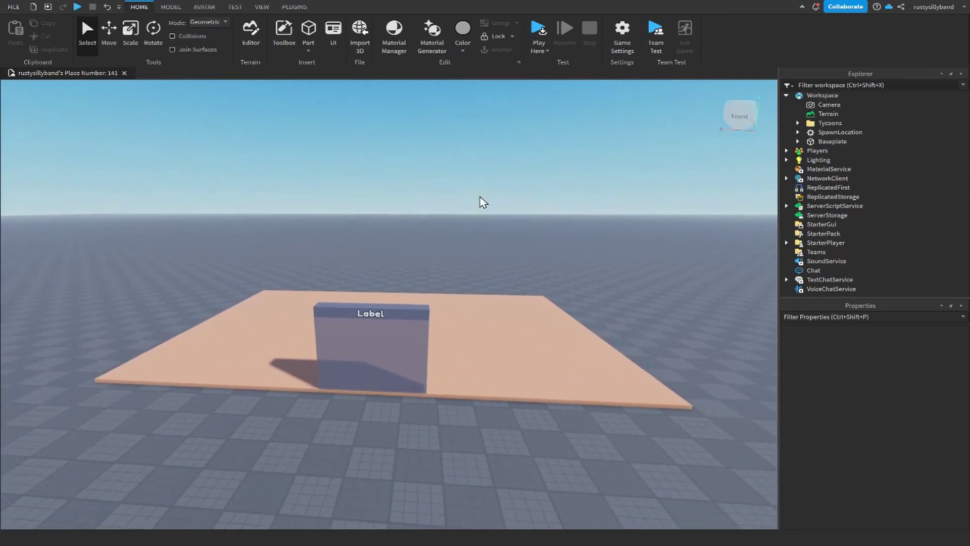
Insert a block part on the tan tycoon floor, near the edge opposite the door.
right_click_drag(487, 214, 487, 214)
key("d")
key("d")
key("s")
right_click_drag(505, 269, 505, 271)
key("w")
key("e")
scroll(504, 271, "down", 2)
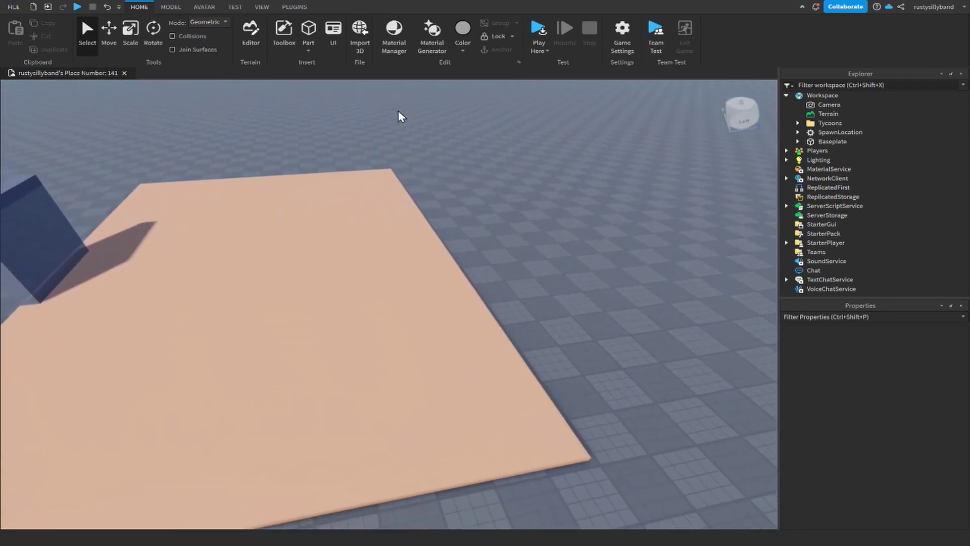
left_click(307, 34)
right_click_drag(486, 254, 416, 289)
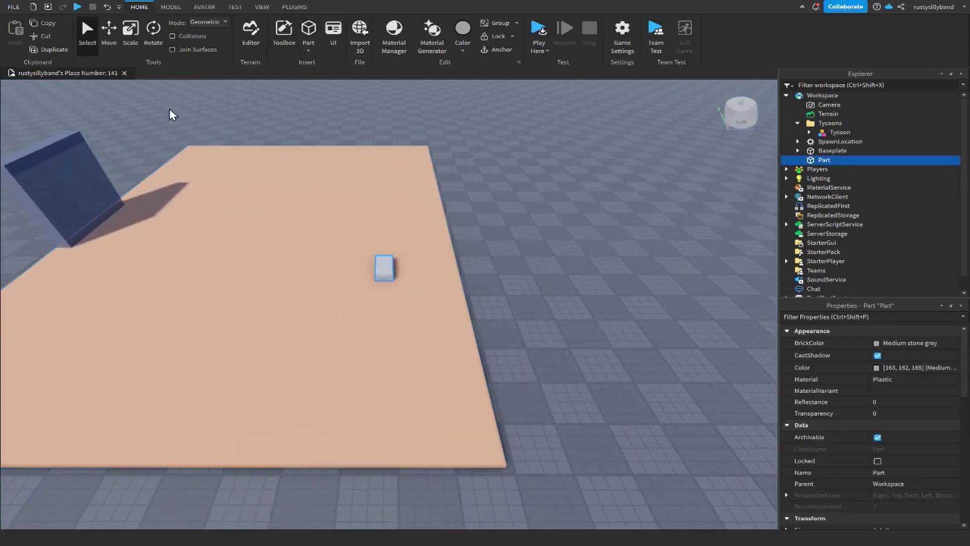
Scale the new part into a long, wide flat strip running along the tycoon floor's back edge.
key("ctrl+3")
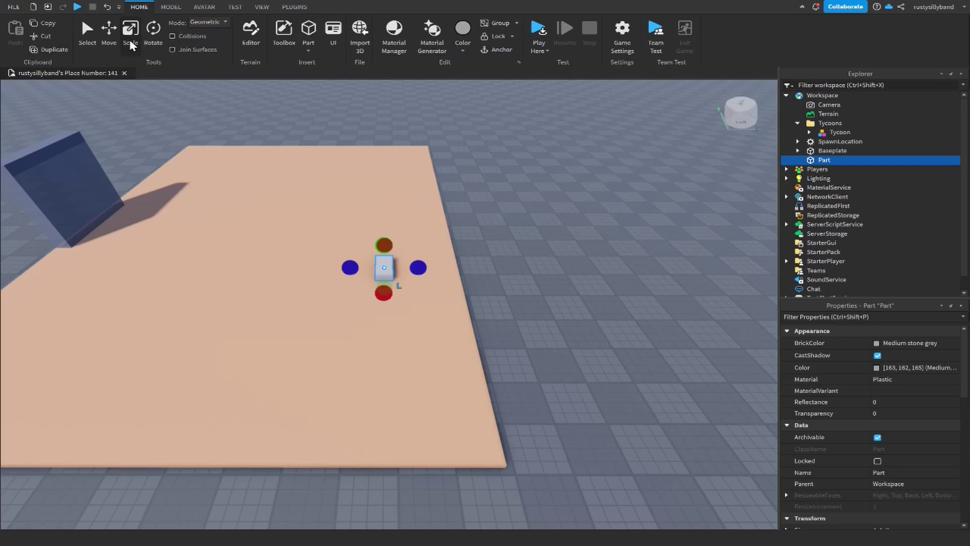
scroll(418, 245, "up", 4)
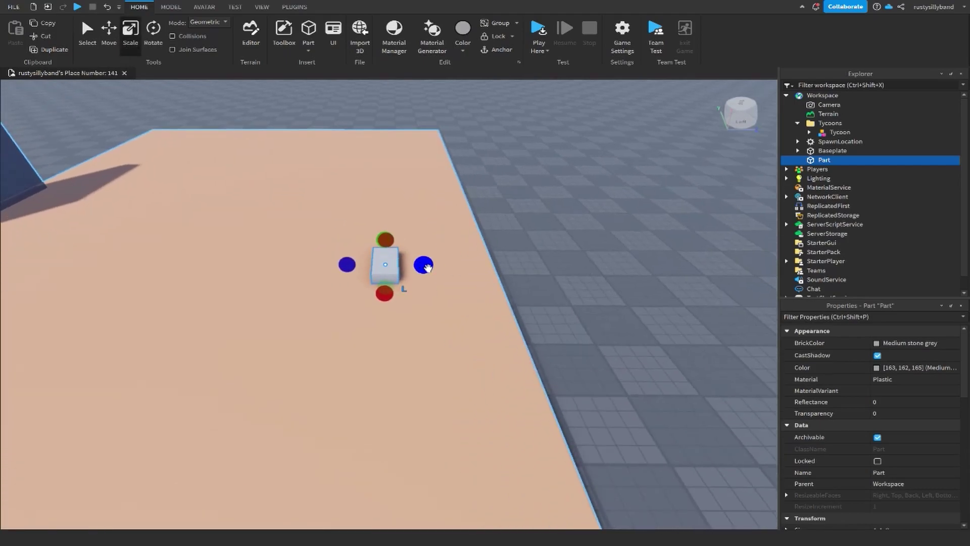
left_click_drag(427, 267, 490, 267)
left_click_drag(415, 291, 425, 338)
right_click_drag(424, 338, 379, 271)
left_click_drag(379, 271, 265, 273)
left_click_drag(261, 233, 312, 252)
key("w")
right_click_drag(456, 299, 457, 298)
left_click_drag(686, 265, 684, 283)
scroll(684, 284, "down", 3)
right_click_drag(684, 284, 496, 316)
Colour the strip Smoky grey and anchor it in place.
left_click(882, 343)
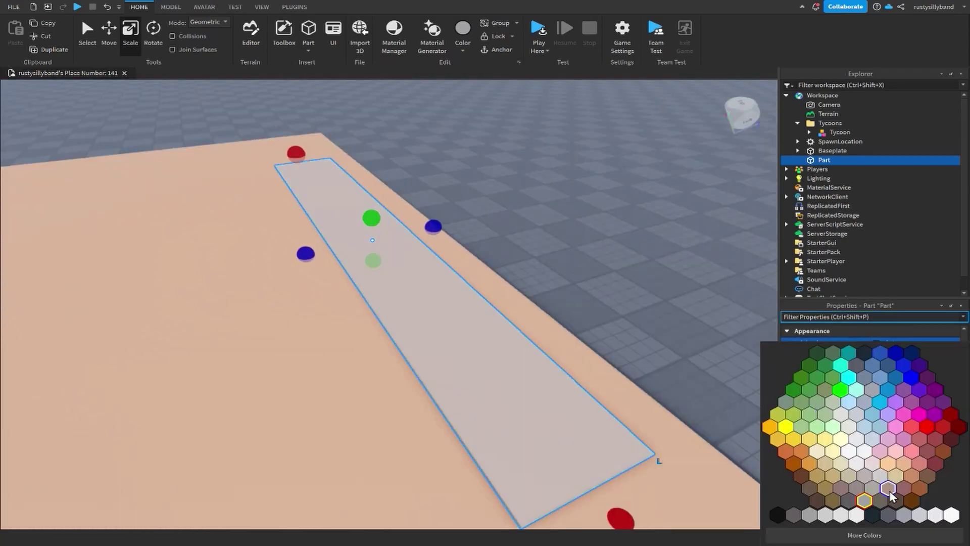
left_click(887, 514)
key("d")
left_click(613, 299)
right_click_drag(737, 413, 448, 320)
scroll(479, 327, "down", 2)
scroll(472, 332, "up", 3)
key("a")
left_click(450, 301)
right_click_drag(499, 186, 483, 184)
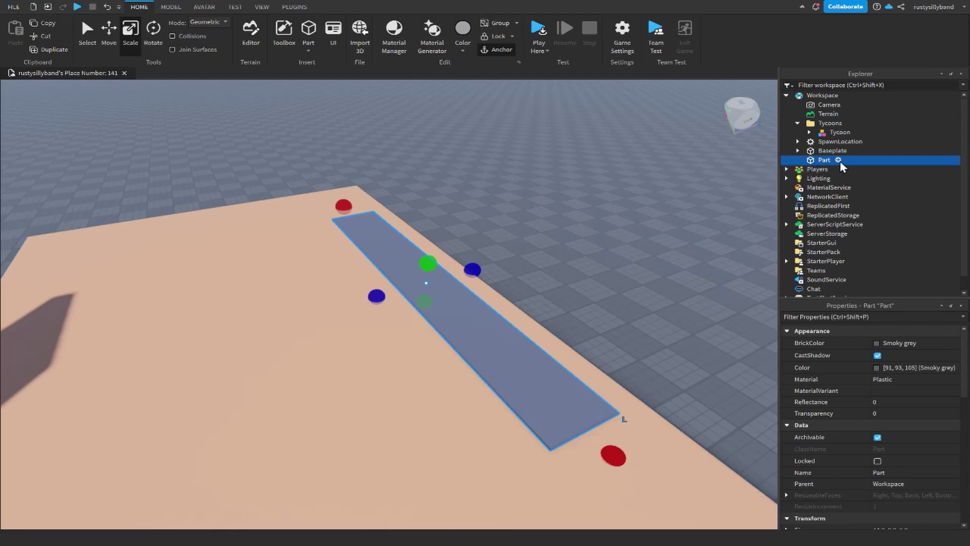
Add a script inside the strip part and name it ConveyorScript.
left_click(838, 160)
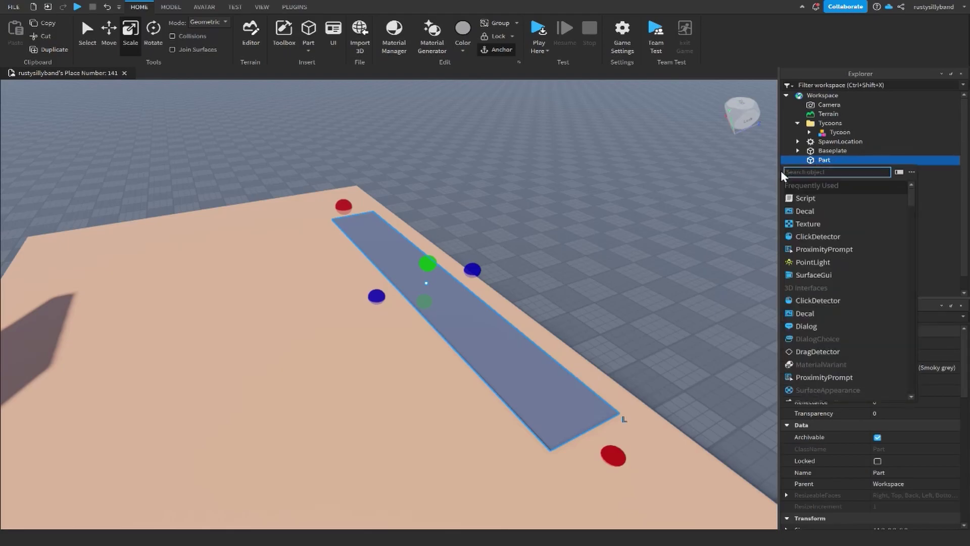
left_click(803, 199)
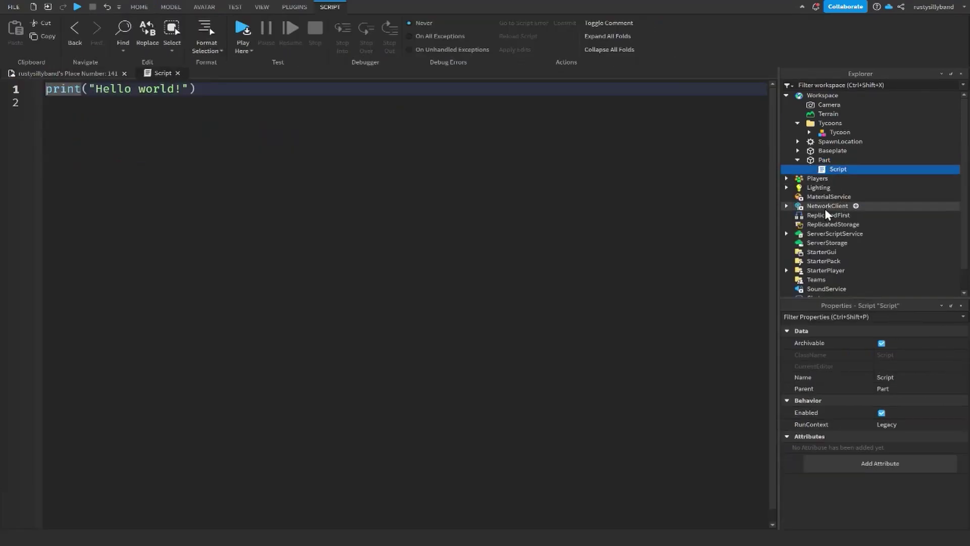
type("Conve")
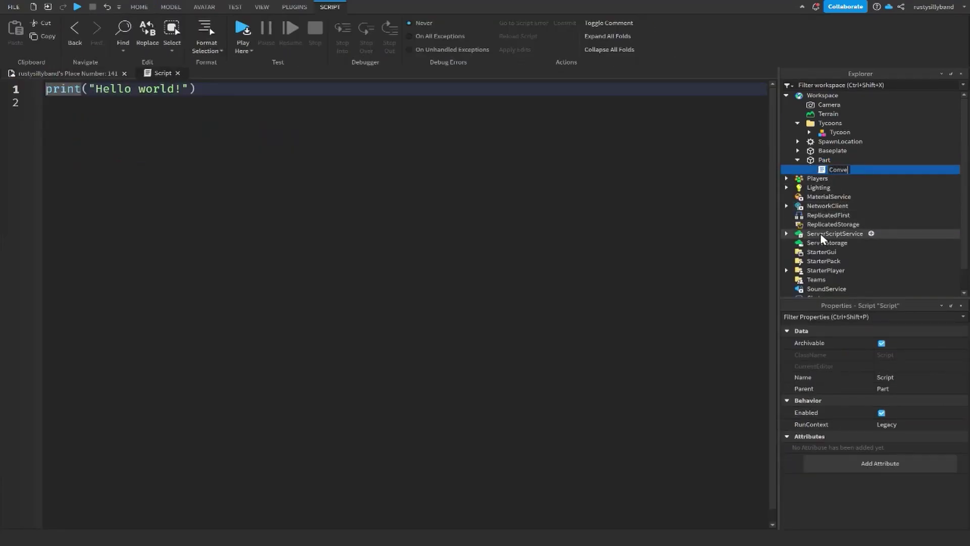
type("yorScript")
key("Return")
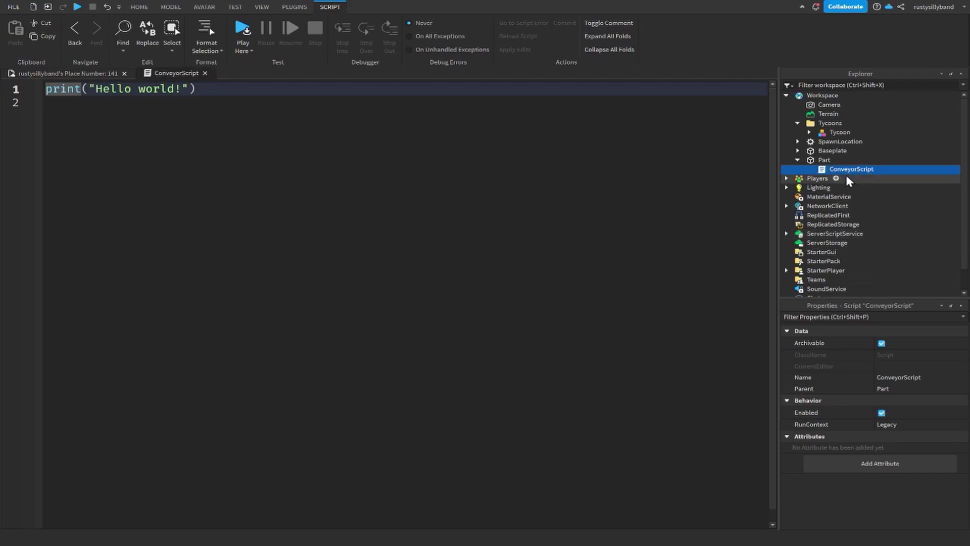
Replace the default code with a line assigning a Vector3.new() value to script.Parent.Velocity.
left_click(463, 182)
key("ctrl+a")
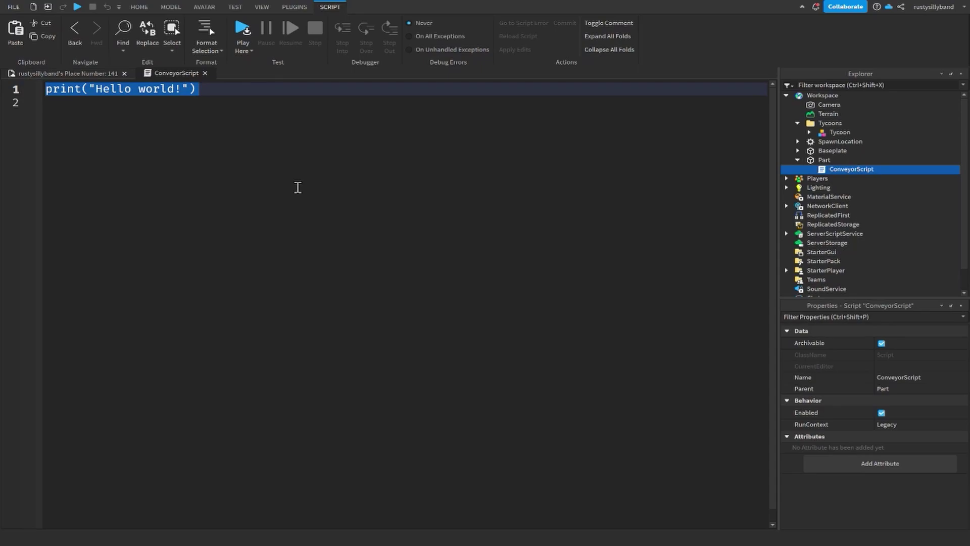
type("script.Parent.")
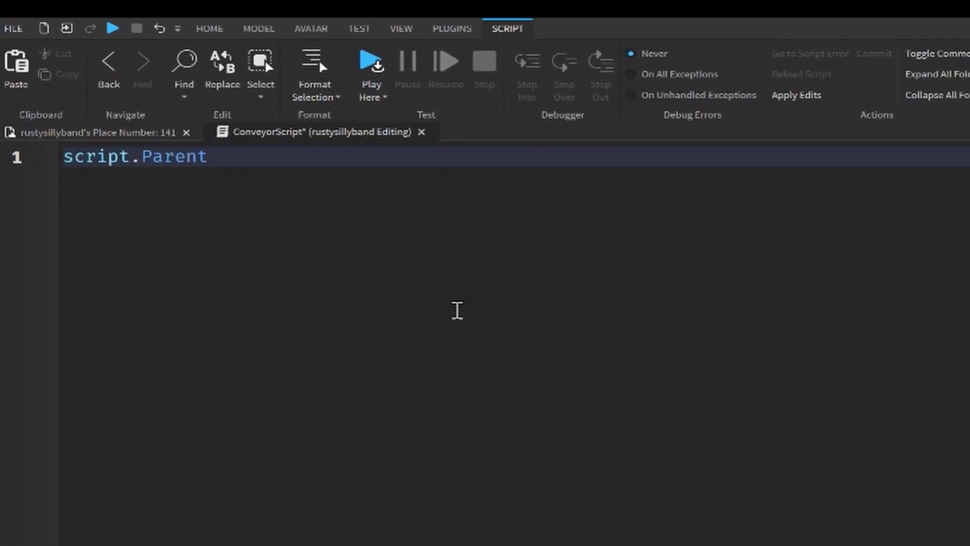
type("Velocity")
type(" =")
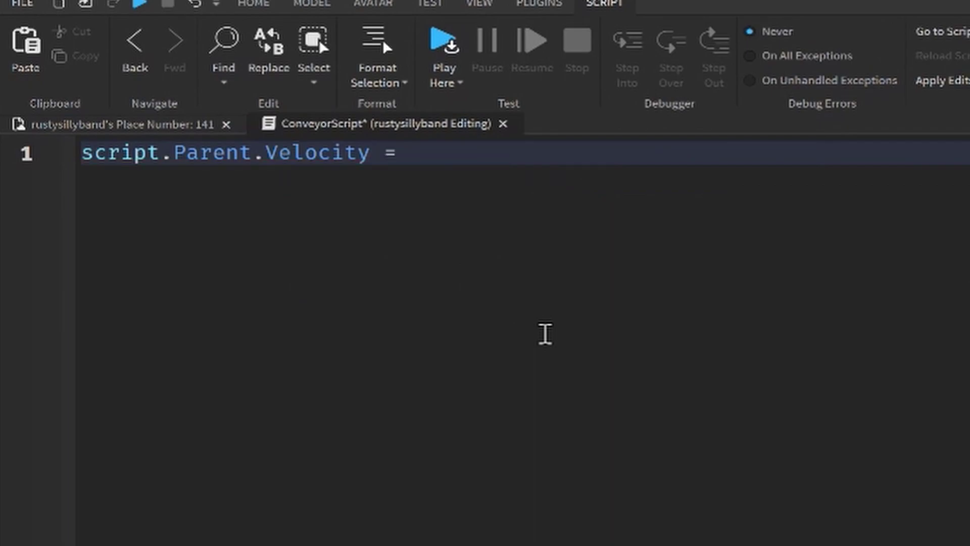
type(" Vector3.new(")
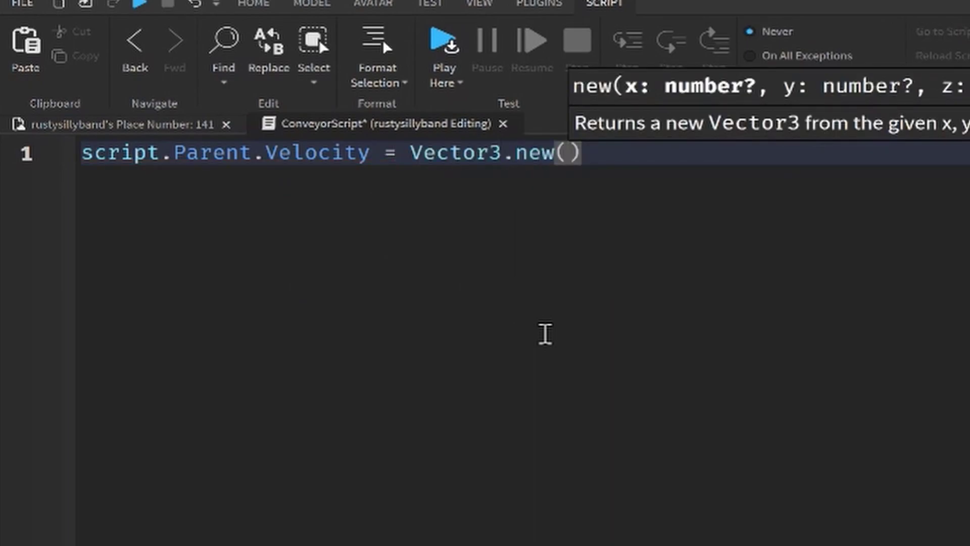
Fill in the velocity vector's components as 10, 0, 0 and close the script.
type("10")
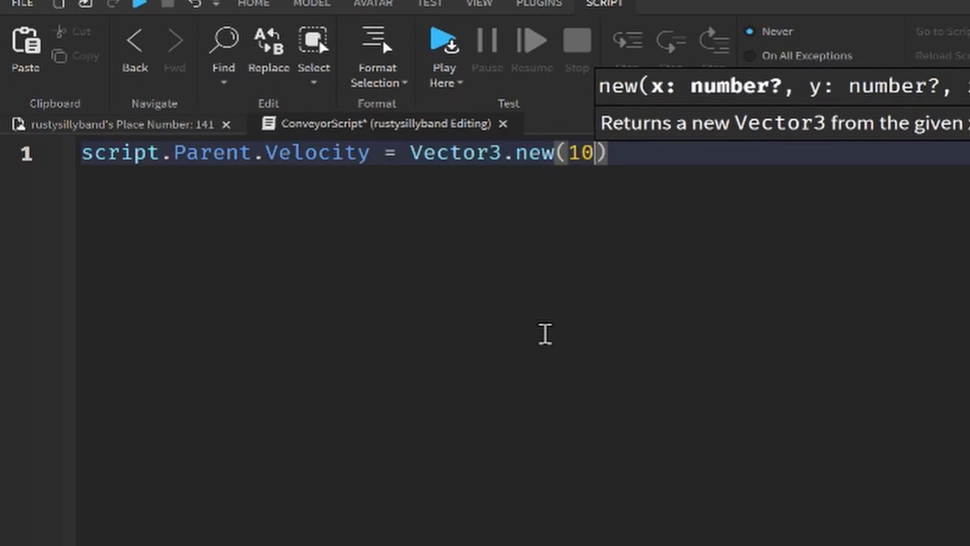
type(", 0 ,0")
key("BackSpace")
key("BackSpace")
key("BackSpace")
type(", 0")
left_click(581, 154)
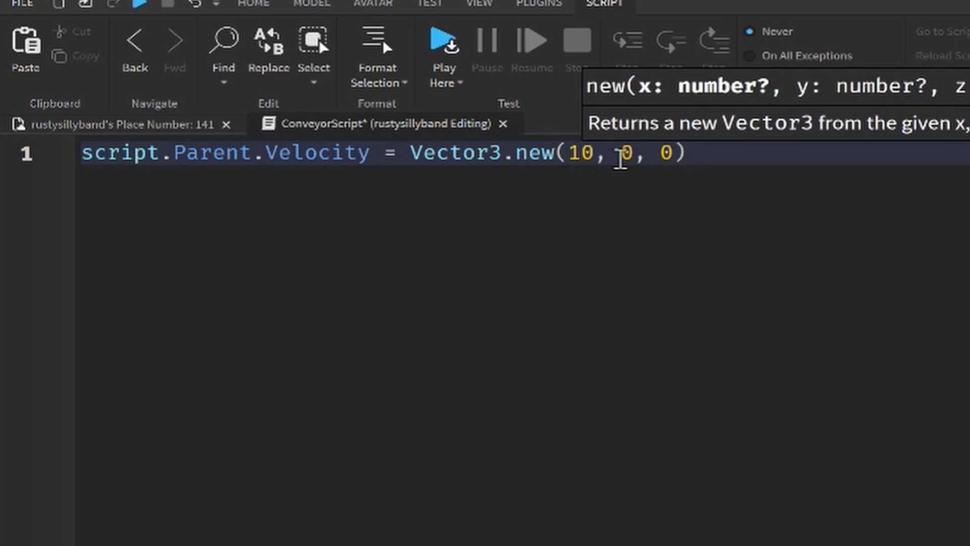
left_click(621, 154)
left_click(667, 155)
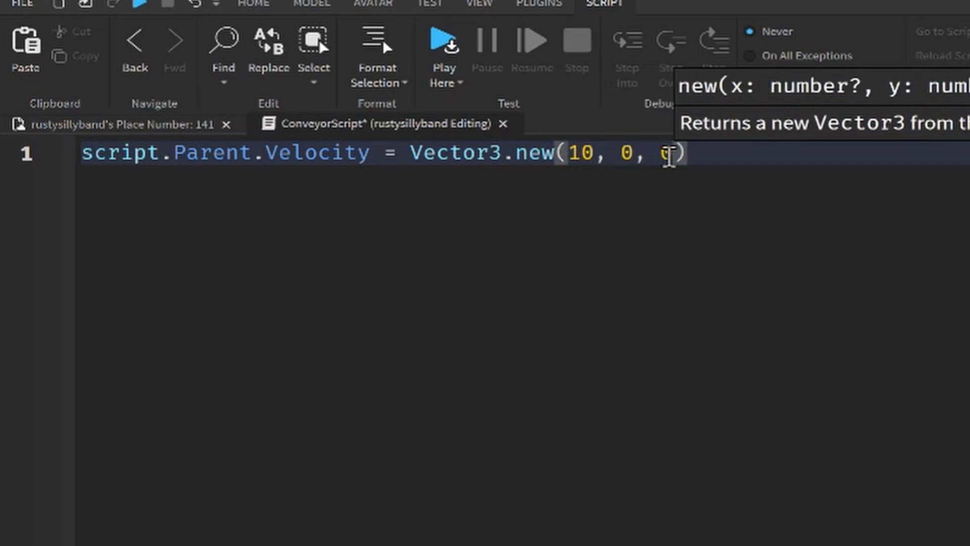
left_click(699, 159)
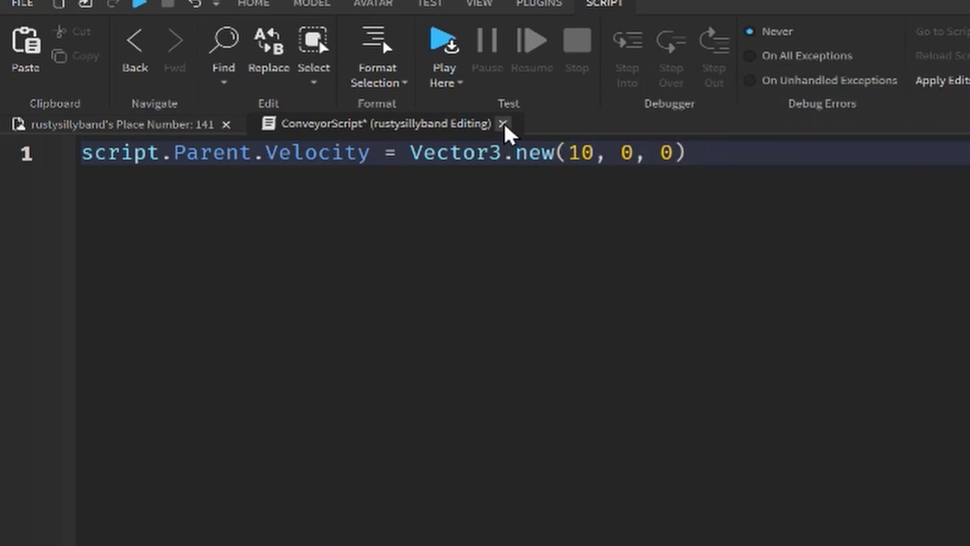
left_click(503, 124)
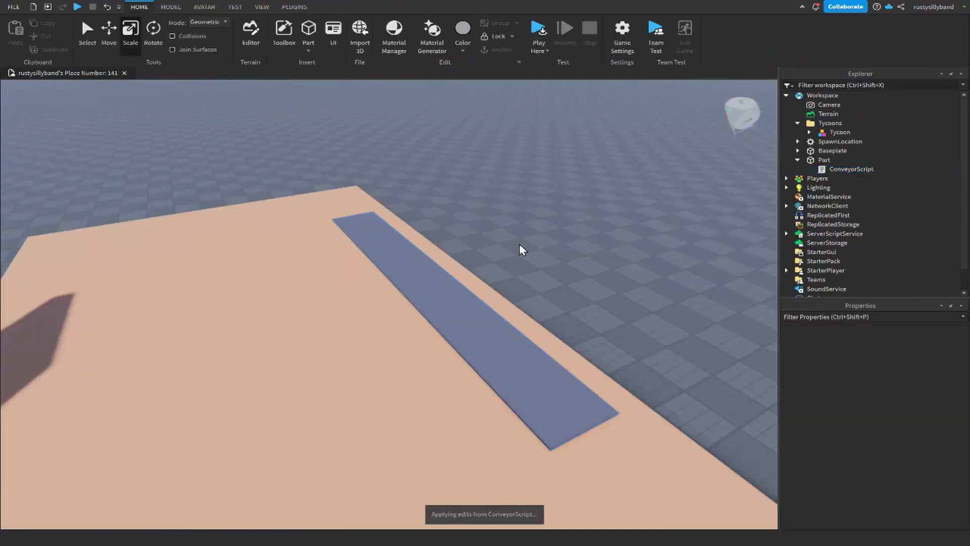
Play-test the place by moving the character over the conveyor strip, and end the test.
scroll(515, 243, "up", 5)
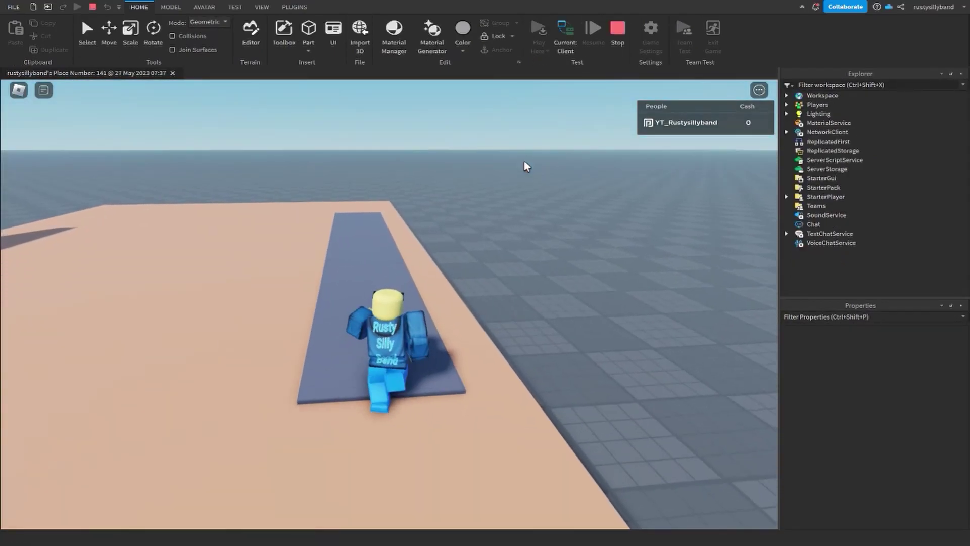
right_click_drag(523, 161, 459, 368)
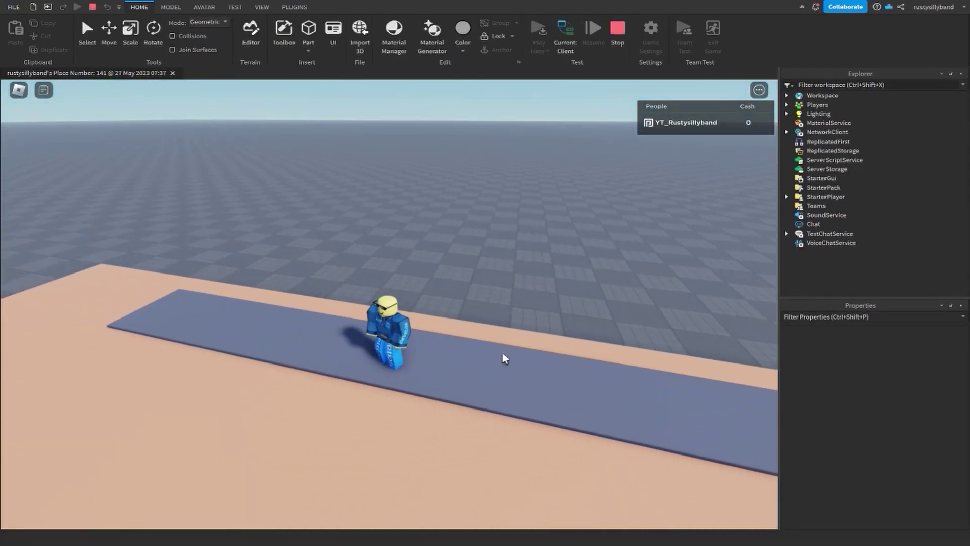
scroll(442, 341, "down", 1)
right_click_drag(489, 320, 489, 319)
scroll(488, 321, "up", 1)
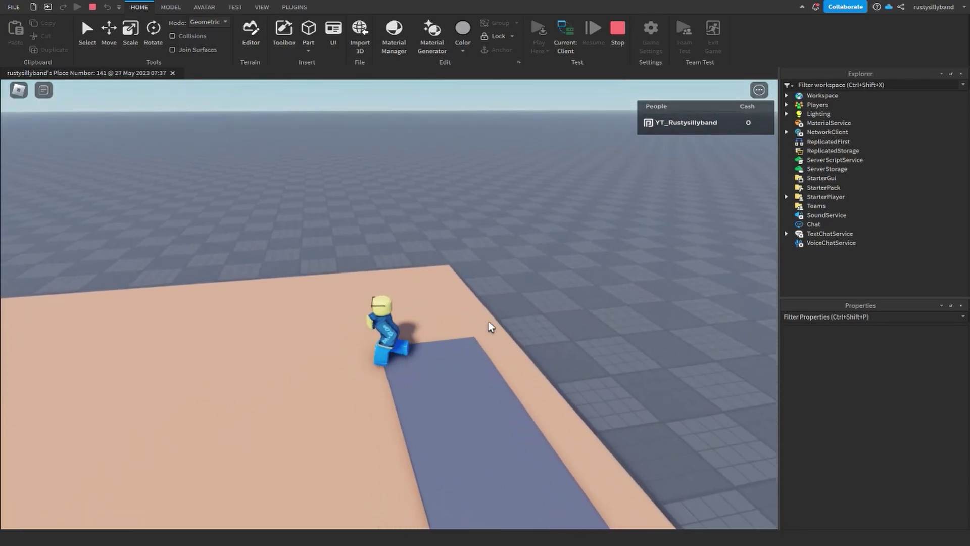
key("s")
key("d")
key("s")
key("a")
key("space")
key("d")
key("a")
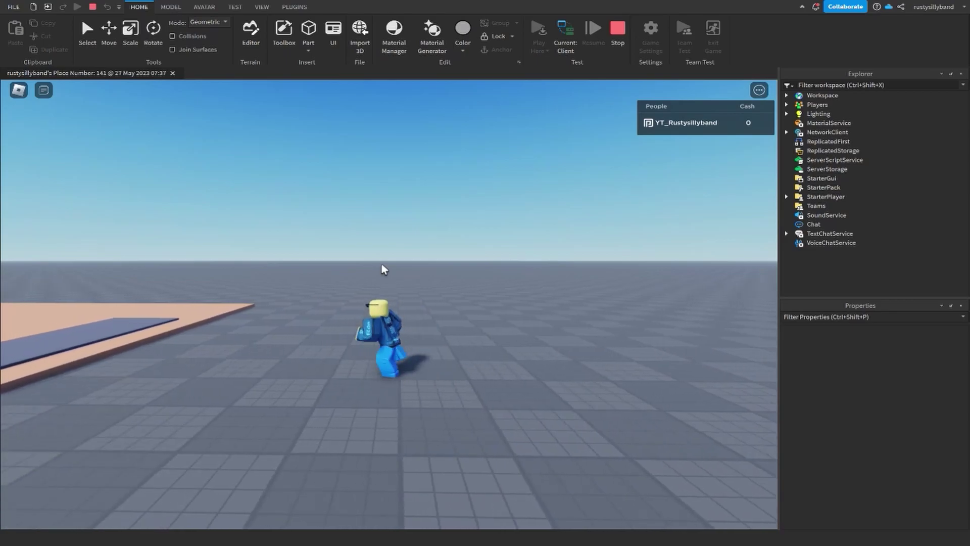
key("space")
key("space")
right_click_drag(381, 264, 384, 266)
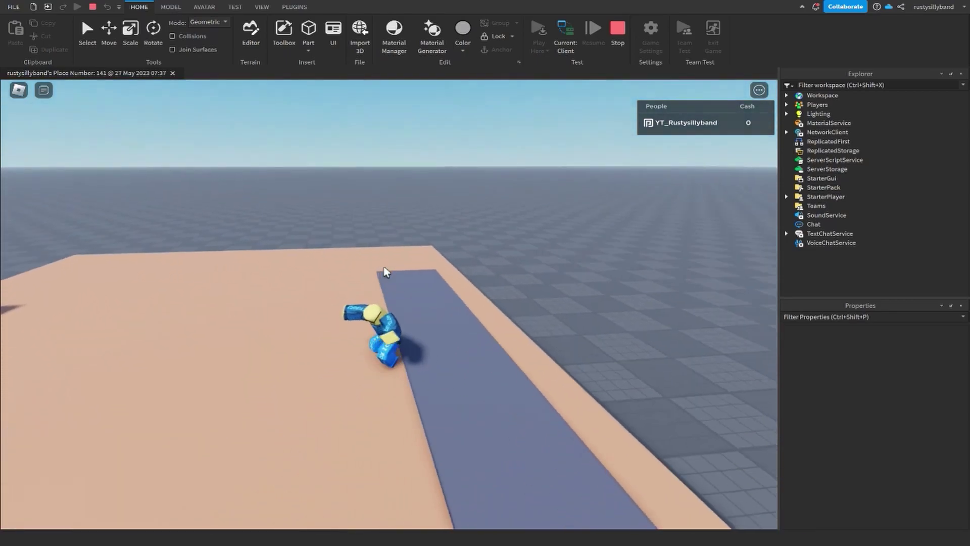
left_click(612, 38)
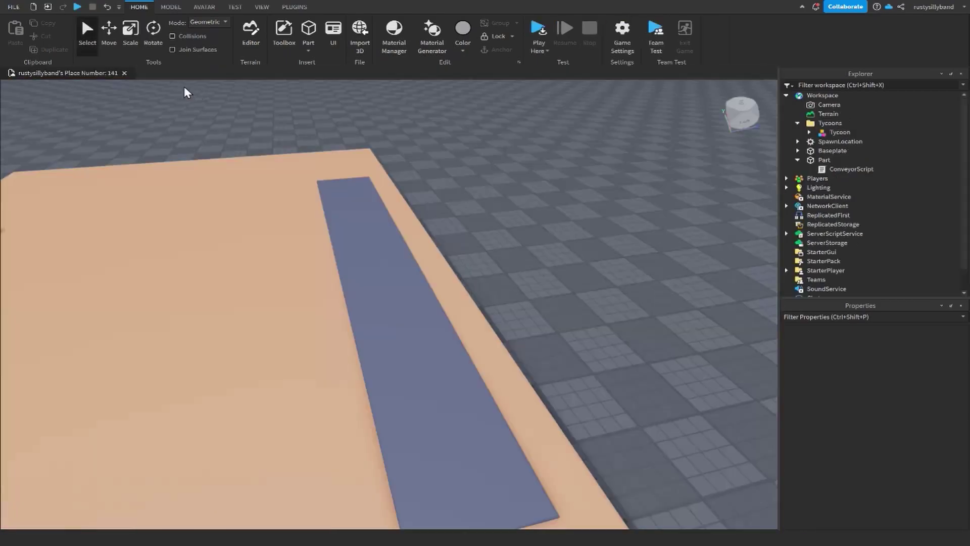
Set the velocity vector's x component in ConveyorScript to 15 and close the script.
double_click(828, 169)
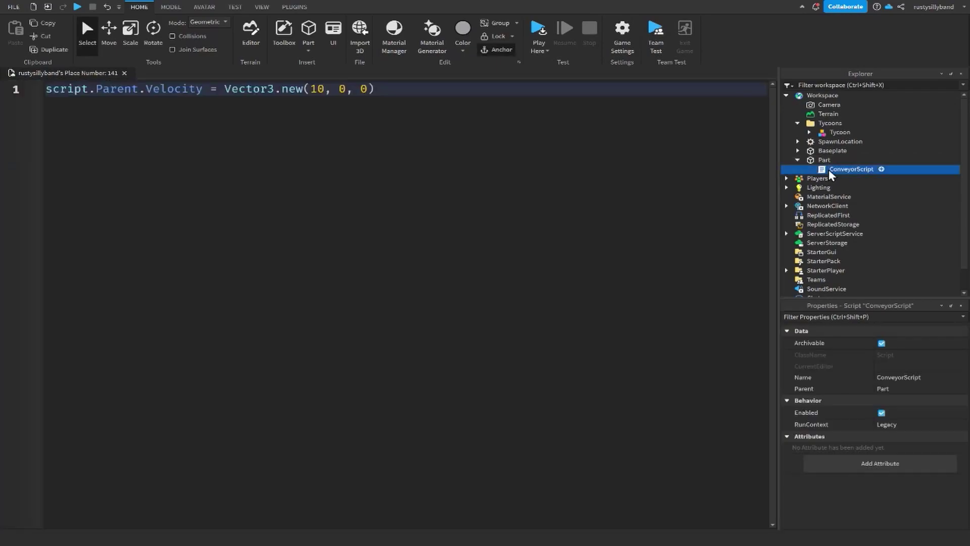
left_click(313, 89)
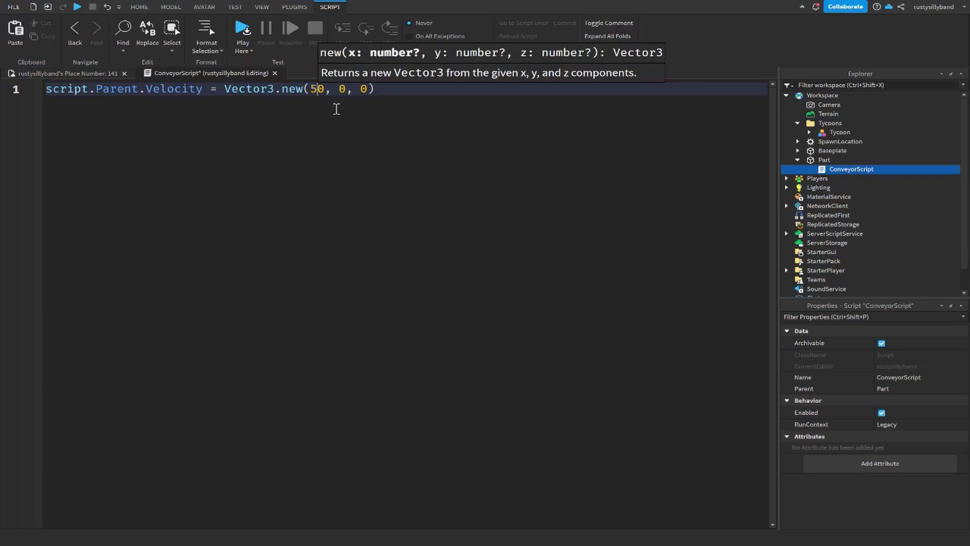
type("5")
key("BackSpace")
key("Delete")
type("15")
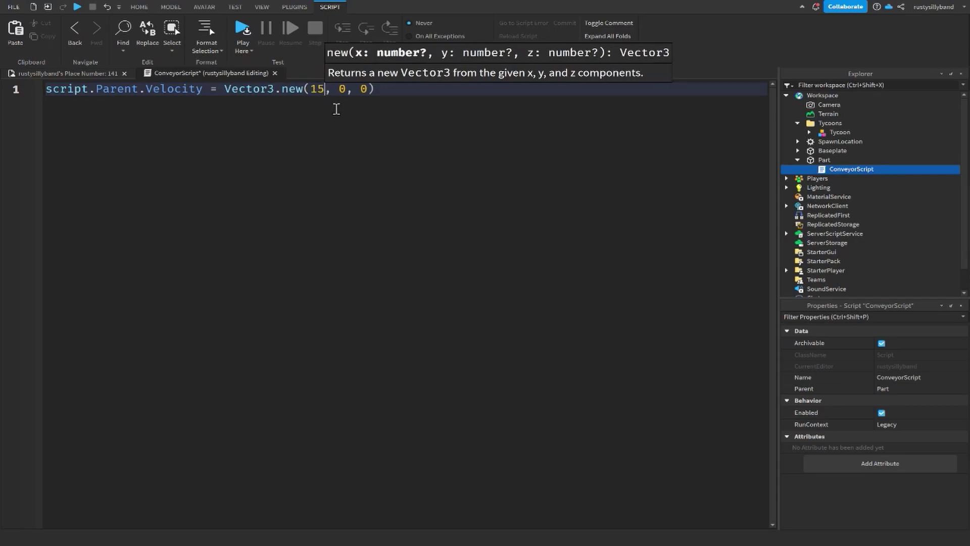
left_click(371, 108)
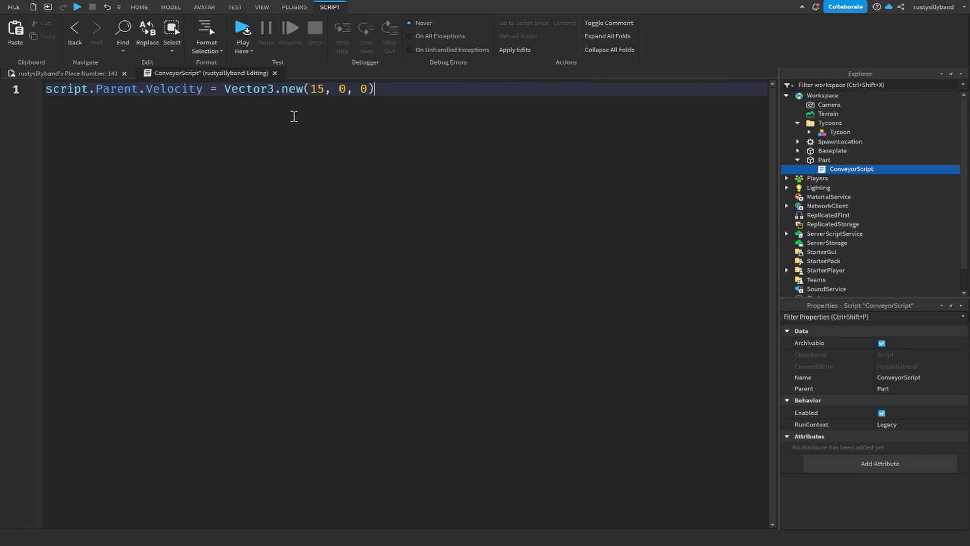
left_click_drag(421, 154, 240, 165)
left_click(275, 74)
Rename the strip part ConveyorBelt and move it into the Tycoon model's MainItems folder.
left_click(824, 160)
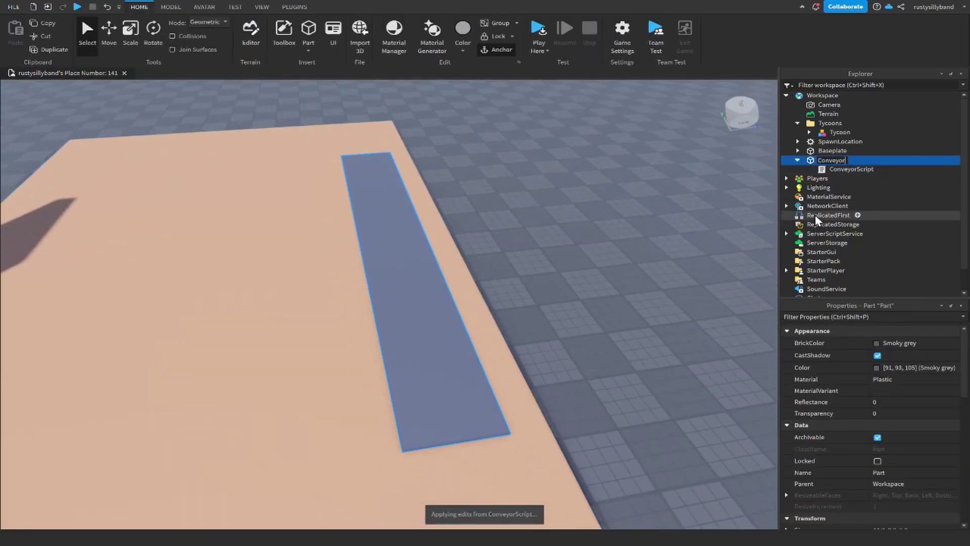
key("Return")
left_click_drag(823, 163, 833, 133)
left_click_drag(854, 209, 829, 170)
left_click(627, 198)
Examine the conveyor belt's placement on the tycoon floor from several angles and distances.
right_click_drag(628, 197, 532, 220)
scroll(531, 220, "down", 3)
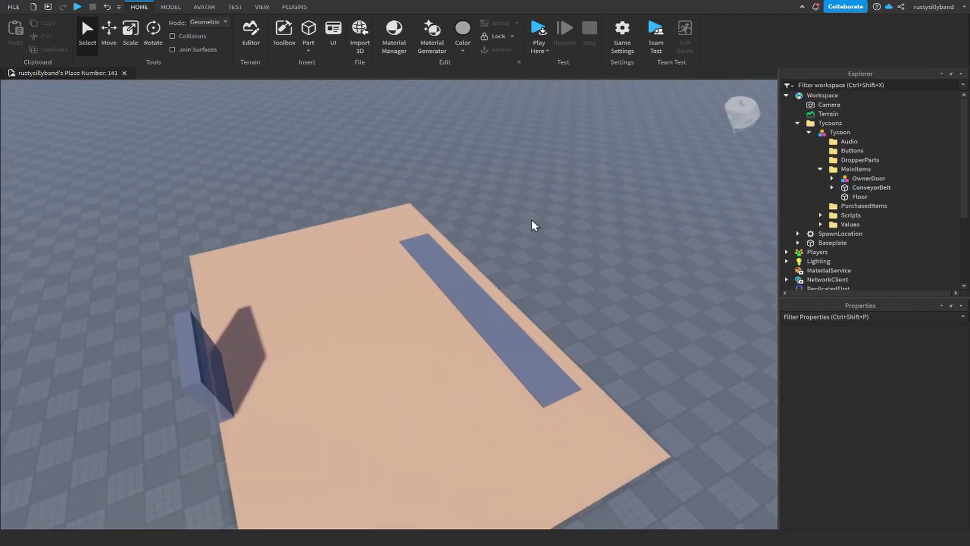
scroll(534, 226, "up", 10)
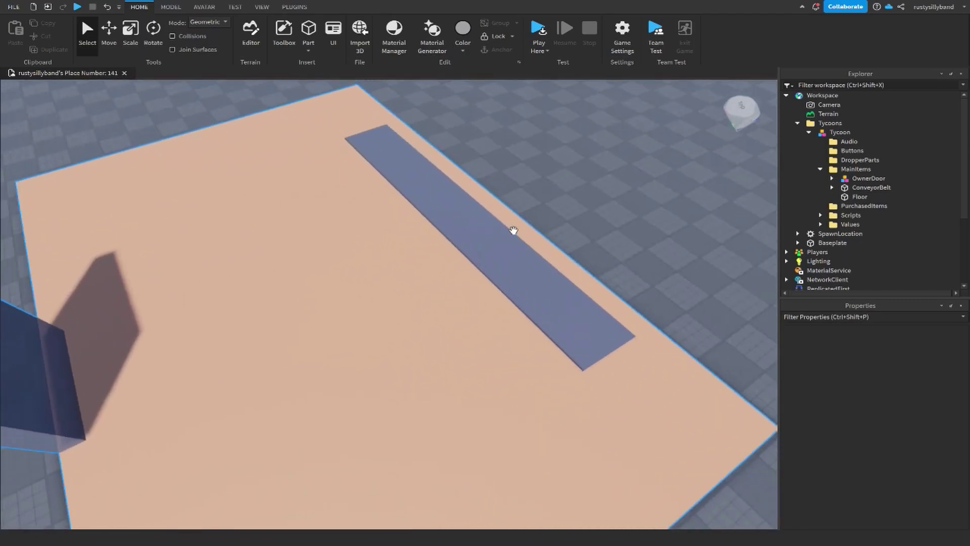
scroll(513, 230, "down", 5)
key("a")
right_click_drag(513, 230, 560, 184)
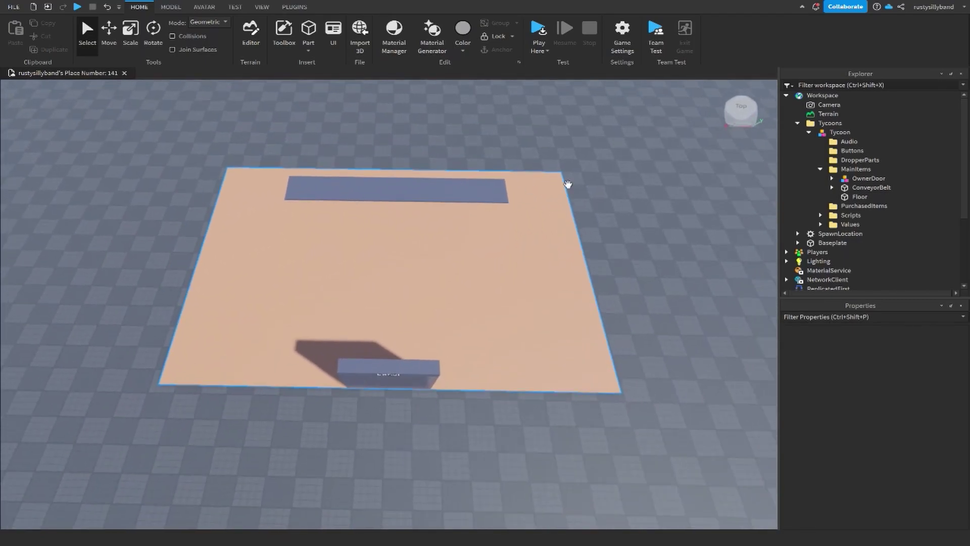
key("d")
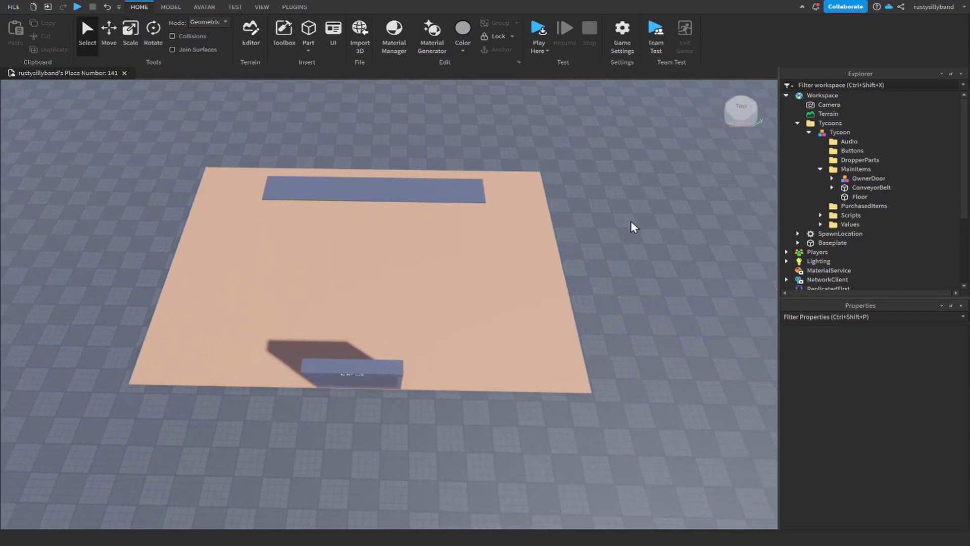
key("d")
right_click_drag(631, 220, 578, 288)
key("w")
key("d")
key("w")
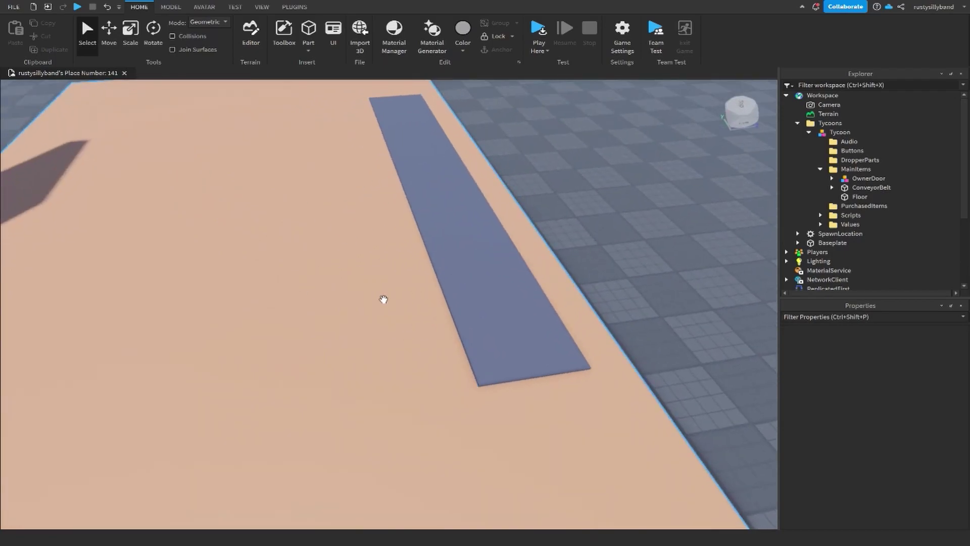
Look over the open tycoon floor beside the conveyor belt from several angles.
scroll(371, 318, "down", 2)
key("w")
key("d")
right_click_drag(374, 322, 442, 298)
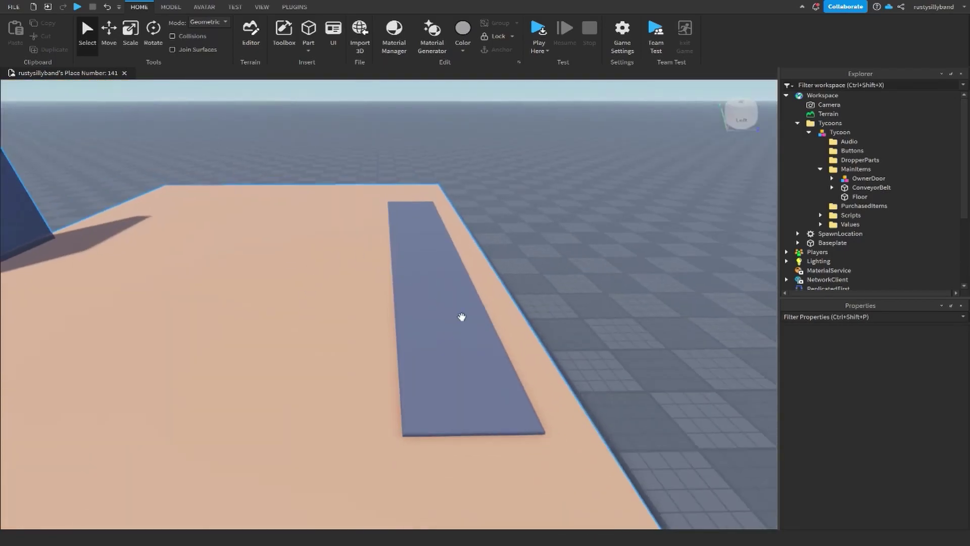
key("d")
right_click_drag(442, 359, 412, 284)
key("d")
key("s")
key("a")
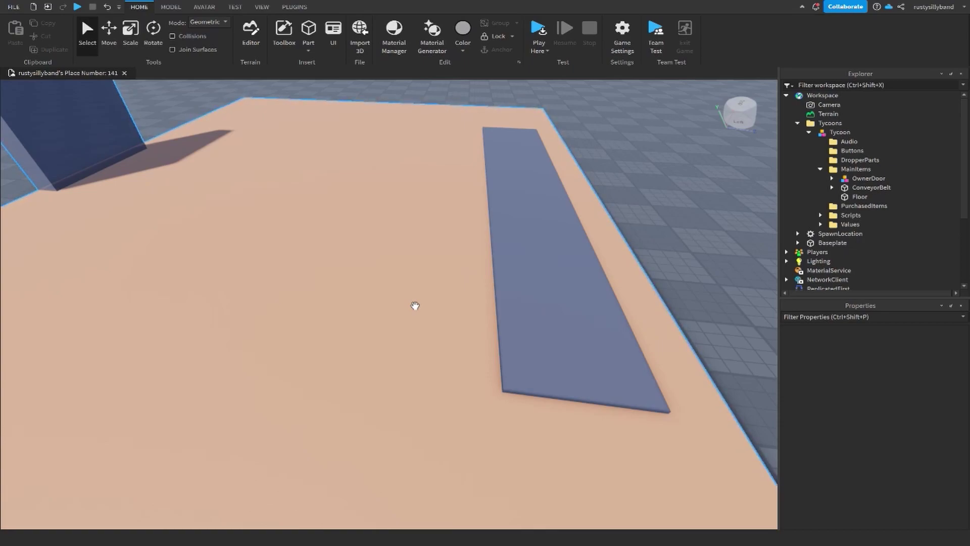
middle_click_drag(413, 302, 302, 122)
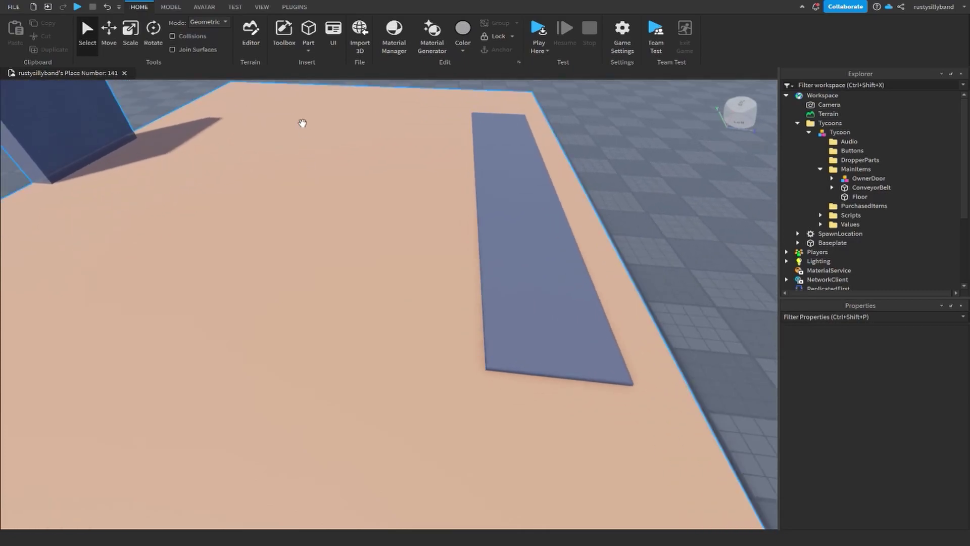
Insert a block part on the floor beside the conveyor belt and scale it into a tall column.
left_click(312, 35)
left_click_drag(392, 312, 478, 323)
key("ctrl+3")
right_click_drag(477, 323, 476, 296)
left_click(477, 297)
left_click_drag(429, 296, 459, 218)
scroll(399, 304, "up", 2)
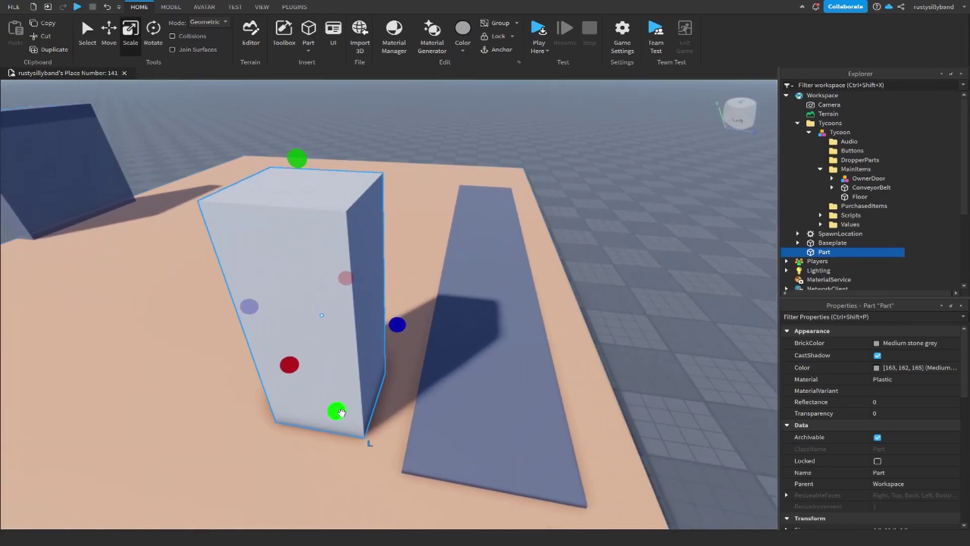
Duplicate the column, raise the copy and scale it down to a small block within the column's upper part.
key("ctrl+d")
left_click_drag(341, 412, 343, 355)
key("ctrl+2")
left_click_drag(321, 287, 316, 178)
right_click_drag(316, 177, 389, 220)
key("d")
key("ctrl+3")
left_click_drag(389, 220, 379, 227, "ctrl")
right_click_drag(379, 227, 354, 205)
key("w")
key("a")
left_click_drag(386, 182, 389, 189, "ctrl")
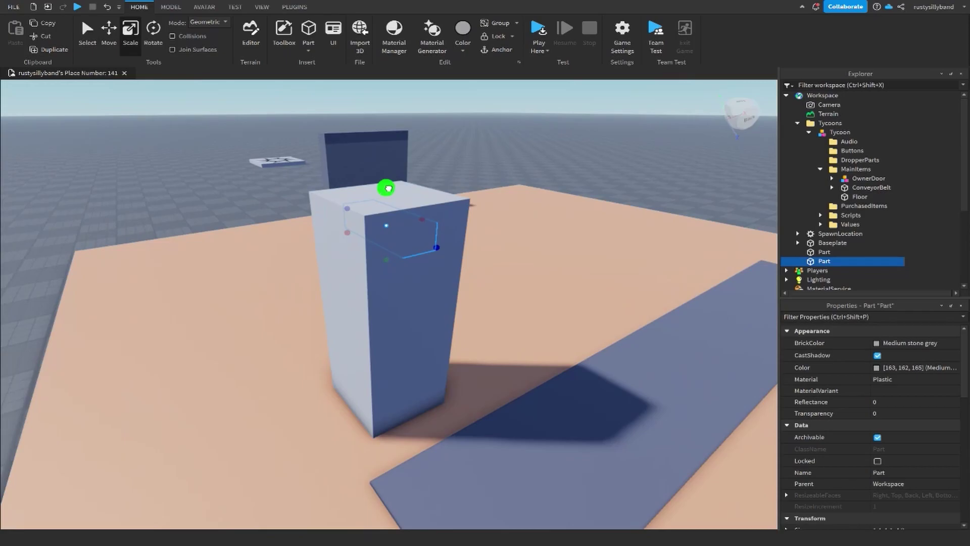
Move the small block out of the column toward the conveyor belt so it projects as an arm.
right_click_drag(388, 188, 455, 213)
key("ctrl+2")
left_click_drag(505, 238, 612, 245)
left_click(653, 290)
right_click_drag(612, 245, 578, 271)
key("a")
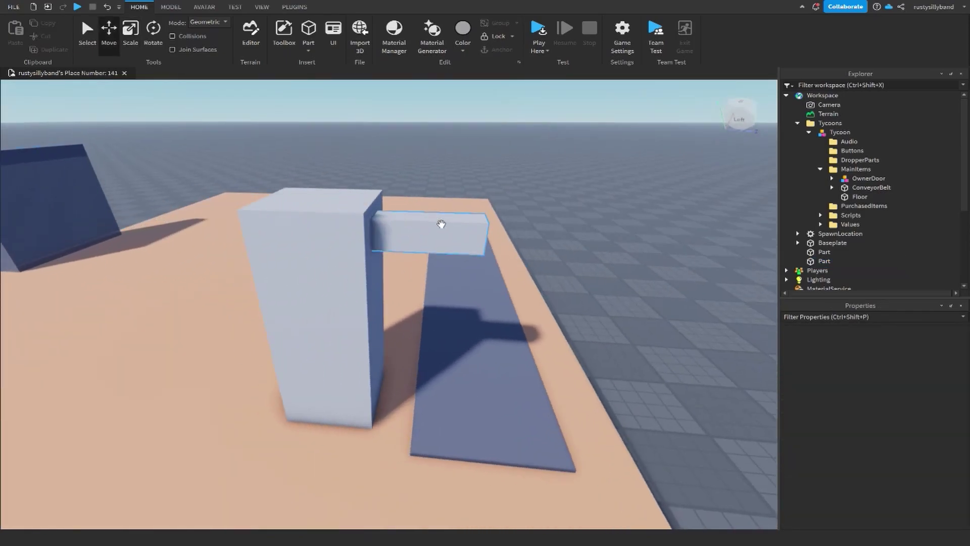
scroll(441, 224, "up", 3)
left_click(311, 204)
right_click_drag(311, 204, 370, 204)
left_click(466, 201)
scroll(370, 204, "up", 2)
scroll(523, 205, "down", 5)
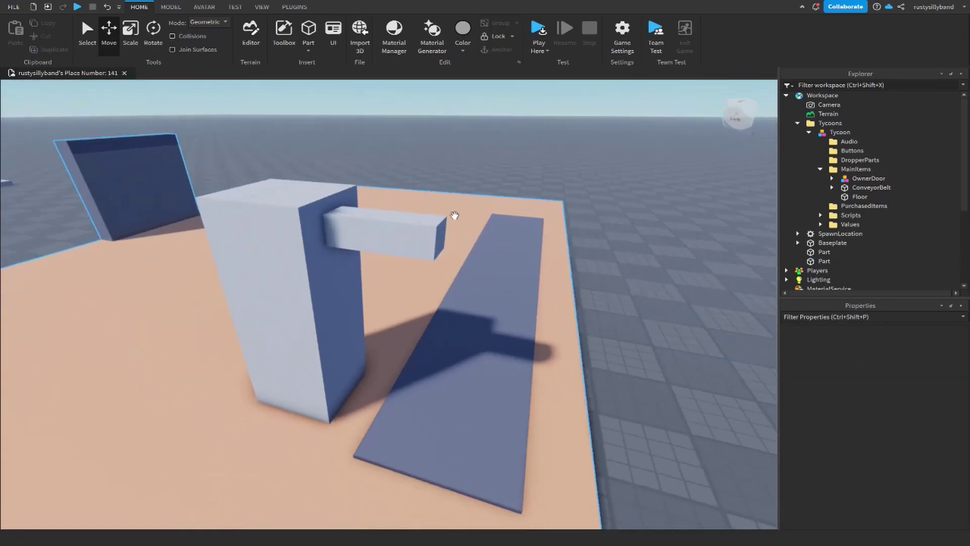
Duplicate the arm and shape the copy into a small cube hanging above the conveyor belt, lower than the arm.
left_click(384, 222)
key("ctrl+d")
left_click_drag(443, 223, 509, 344)
key("ctrl+3")
key("ctrl+2")
right_click_drag(510, 343, 407, 292)
scroll(450, 267, "down", 2)
scroll(425, 294, "up", 3)
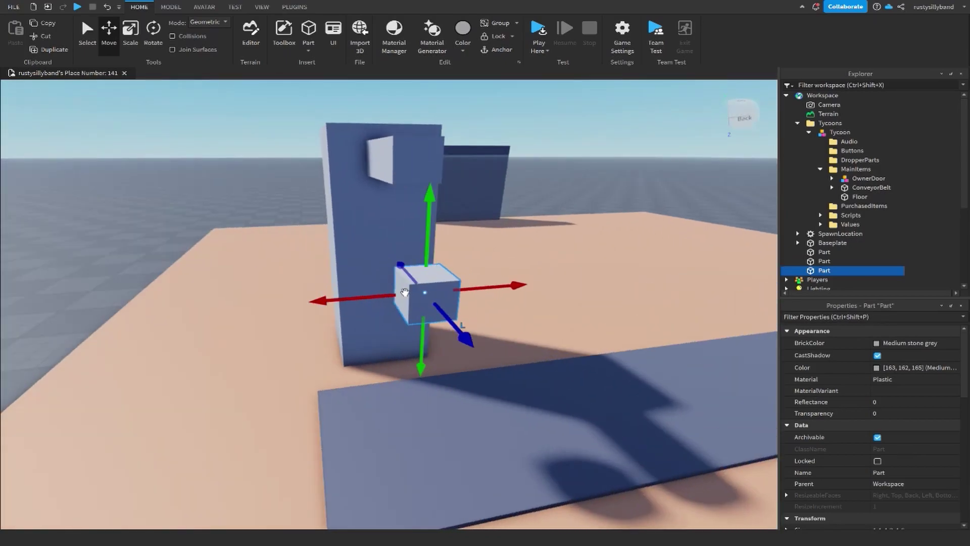
Shorten the column by lowering its top face.
key("ctrl+3")
right_click_drag(450, 320, 387, 223)
scroll(387, 222, "down", 2)
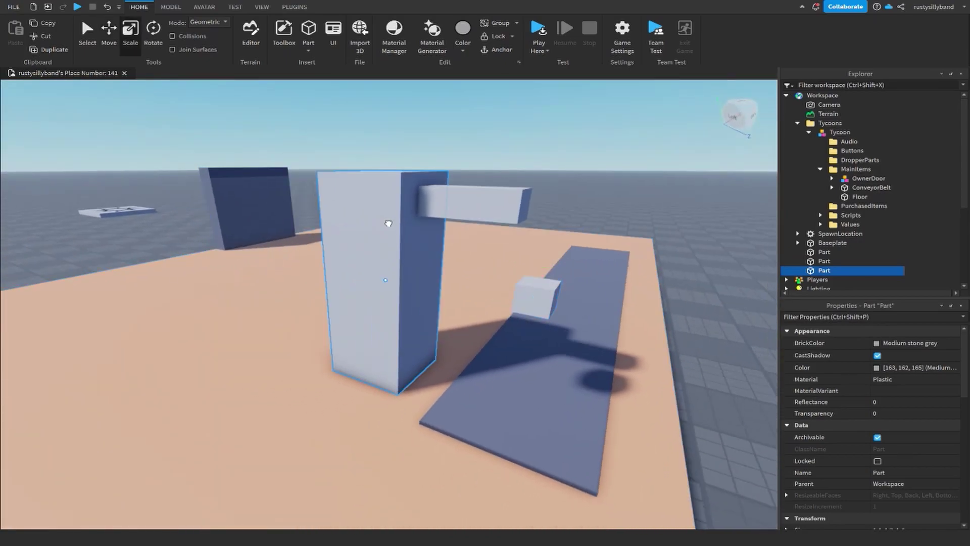
left_click(387, 223)
left_click_drag(385, 147, 381, 229)
Lower the arm so it sits near the top of the shortened column.
left_click(465, 199)
left_click(465, 199)
key("ctrl+2")
left_click_drag(467, 170, 450, 244)
left_click(561, 190)
right_click_drag(551, 182, 561, 190)
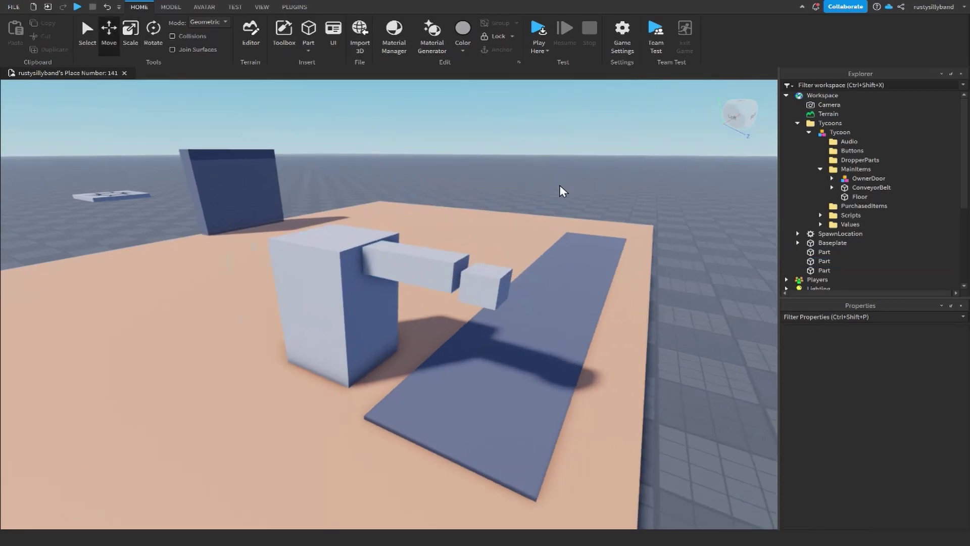
Lengthen the arm over the conveyor belt and move the column up to the belt's edge.
scroll(511, 257, "up", 4)
right_click_drag(511, 257, 468, 225)
left_click(467, 226)
key("ctrl+3")
left_click_drag(499, 226, 548, 229)
left_click(268, 359)
key("ctrl+2")
left_click_drag(306, 344, 351, 353)
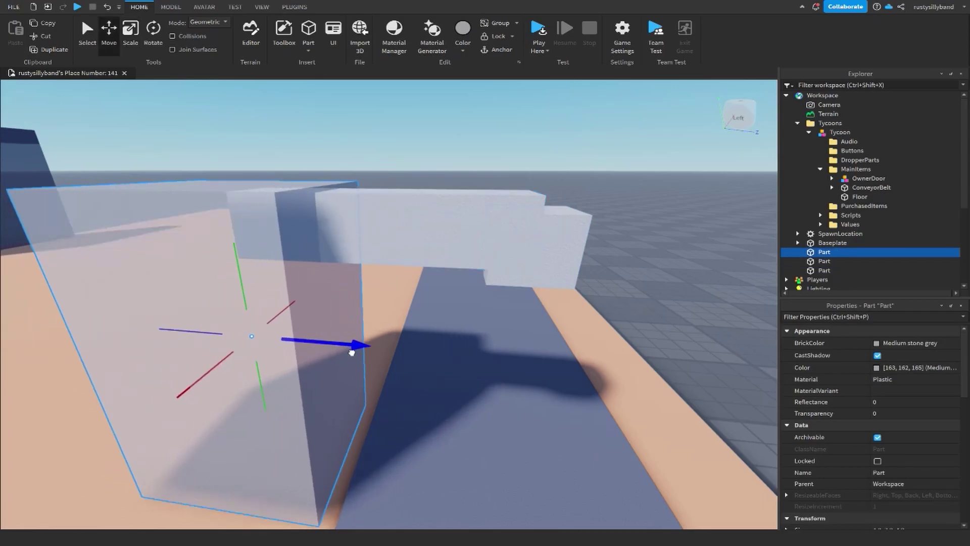
Move the small cube outward, away from the arm's end.
scroll(558, 230, "down", 4)
right_click_drag(558, 222, 557, 230)
left_click(558, 230)
scroll(394, 283, "up", 5)
left_click(424, 258)
key("ctrl+1")
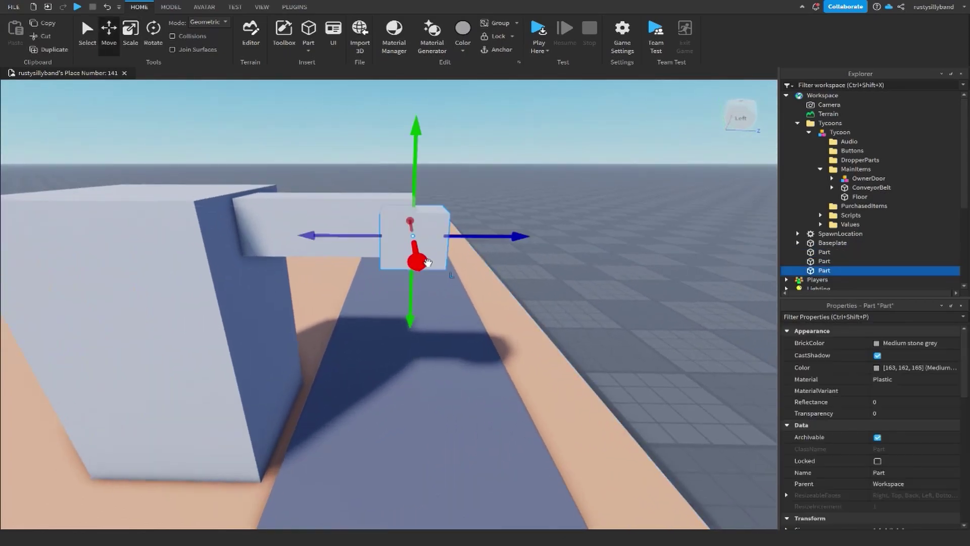
key("ctrl+2")
left_click_drag(454, 235, 509, 243)
scroll(508, 243, "down", 4)
right_click_drag(508, 243, 606, 292)
left_click(583, 288)
scroll(394, 245, "up", 3)
left_click(394, 244)
right_click_drag(394, 244, 502, 232)
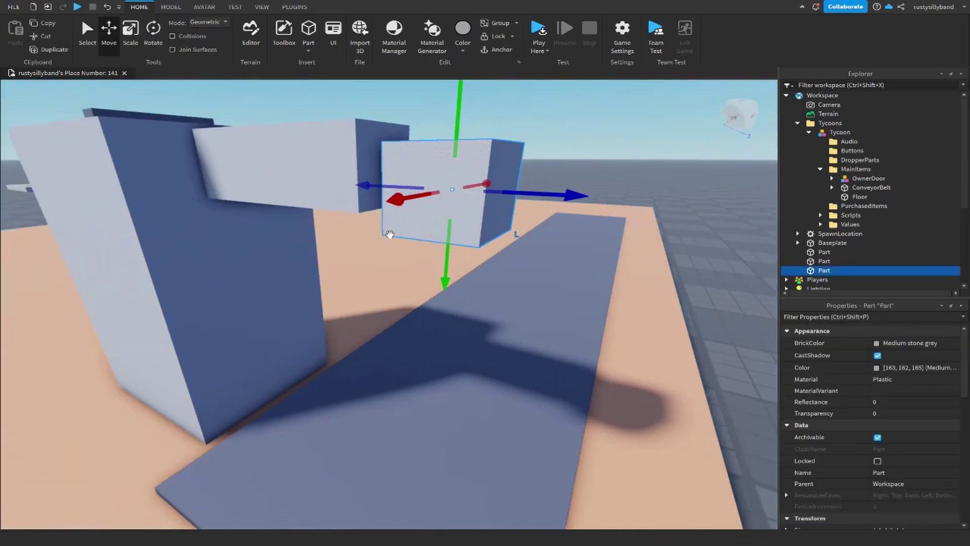
key("s")
key("a")
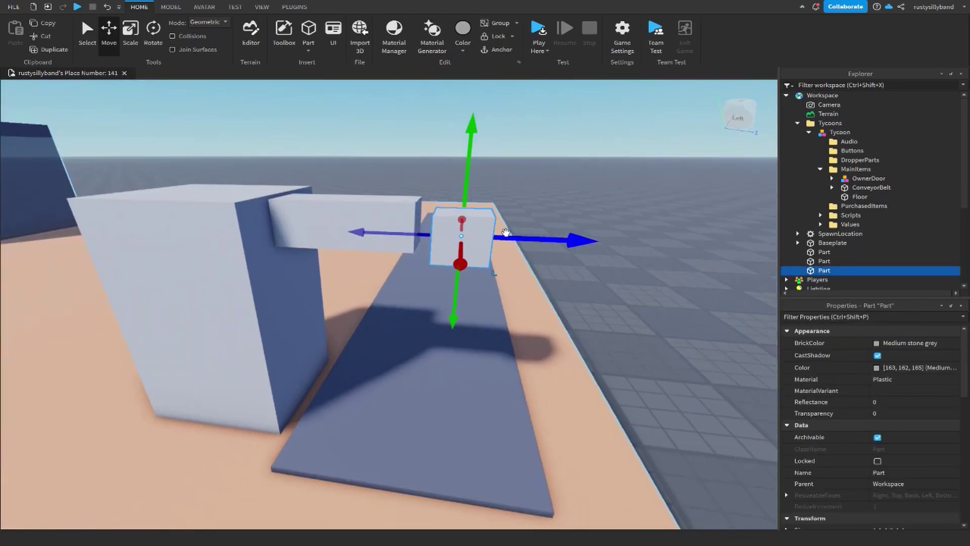
Shift the small cube back and down so it sits just beneath the arm's outer end.
left_click_drag(526, 240, 499, 239)
left_click_drag(440, 186, 439, 185)
left_click_drag(498, 223, 457, 223)
left_click_drag(414, 176, 419, 222)
right_click_drag(420, 223, 475, 233)
mouse_move(473, 240)
left_mouse_down()
mouse_move(454, 242)
mouse_move(475, 244)
left_mouse_up()
right_click_drag(485, 239, 475, 262)
Set the small cube's transparency to 1.
left_click(908, 413)
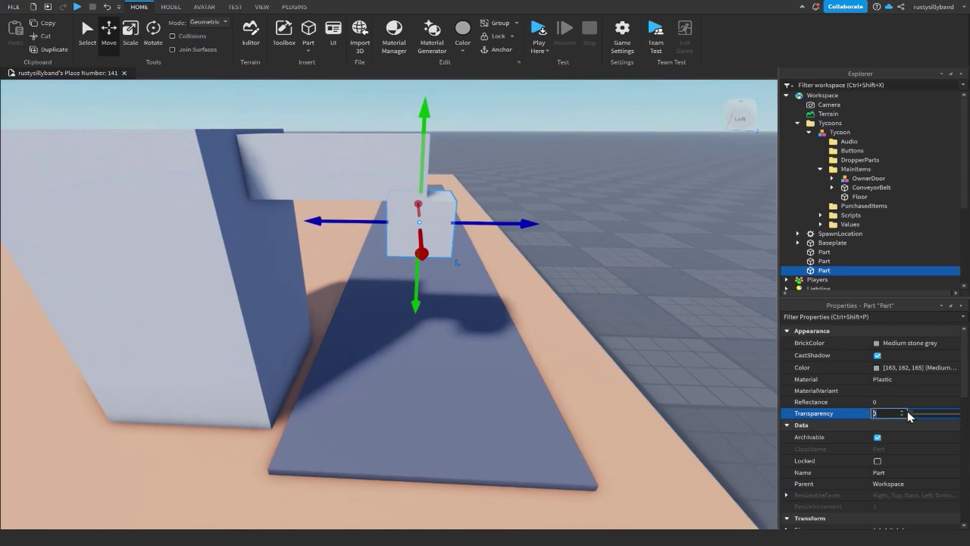
type("1")
key("Return")
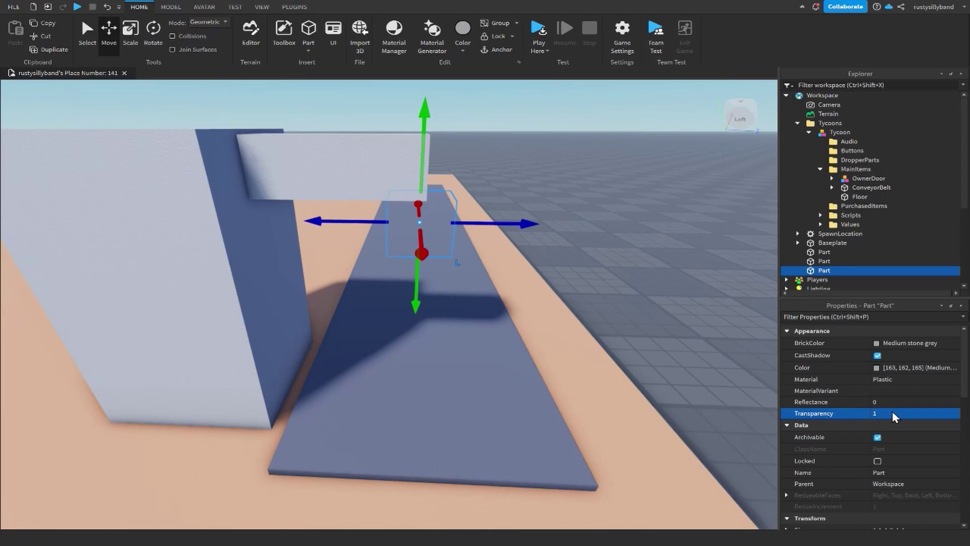
Anchor the transparent cube beneath the arm and rename it Spawner.
right_click_drag(629, 354, 439, 183)
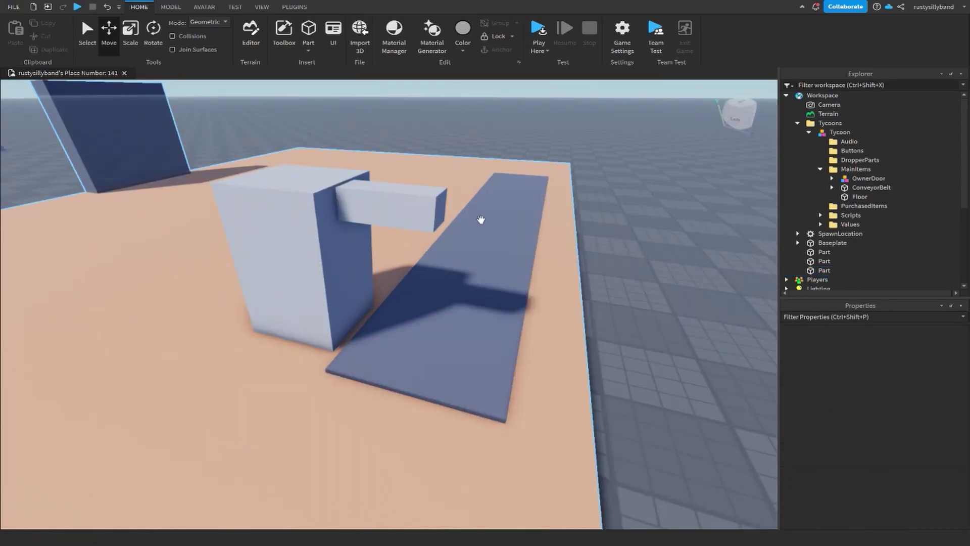
left_click(450, 239)
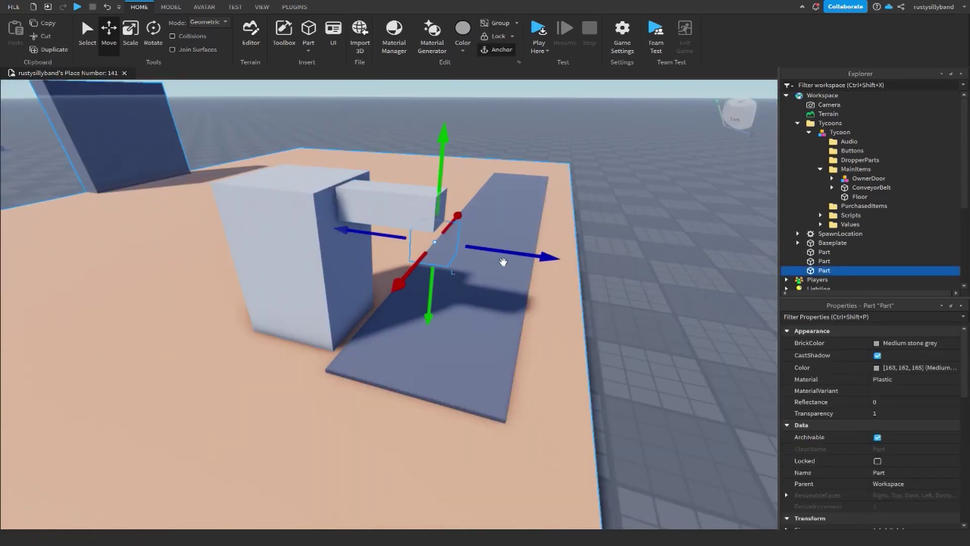
key("BackSpace")
key("BackSpace")
key("BackSpace")
key("BackSpace")
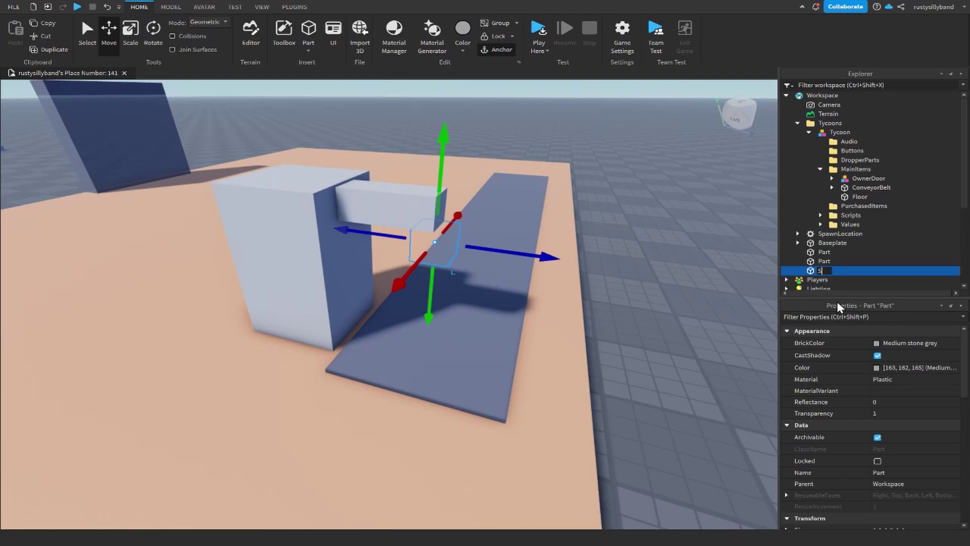
type("Spawner")
key("Return")
Group the column and arm parts as a folder and name it Build.
left_click(315, 210)
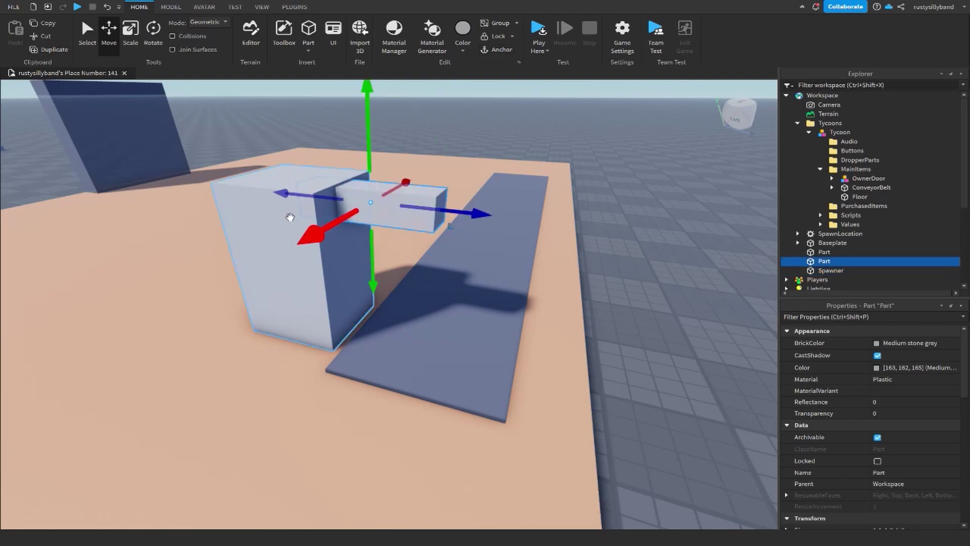
left_click(257, 221, "ctrl")
left_click(259, 220, "ctrl")
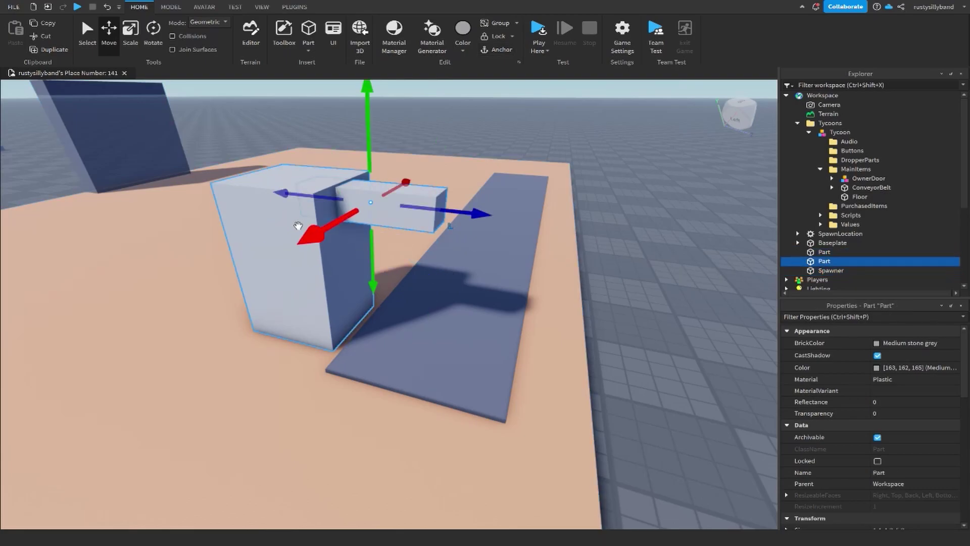
left_click(262, 220, "ctrl")
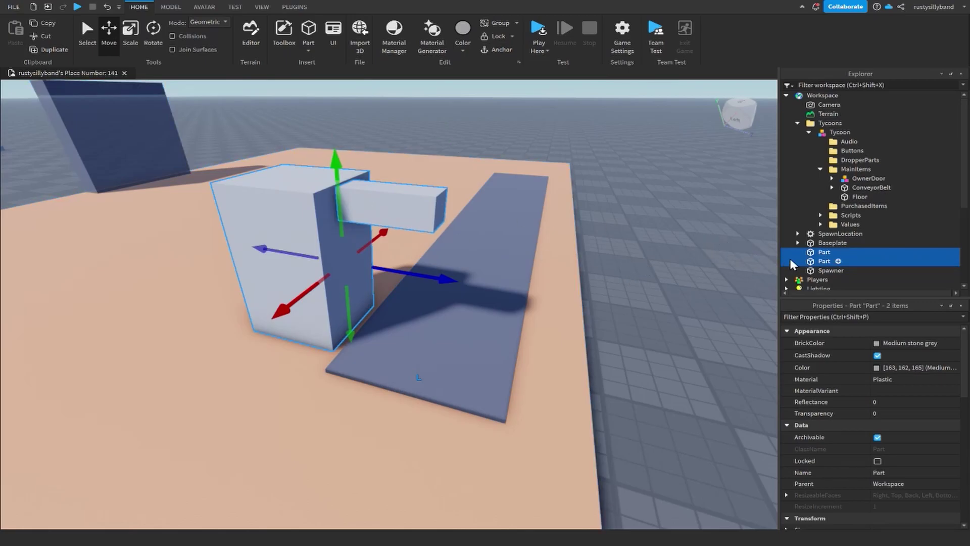
right_click(803, 252)
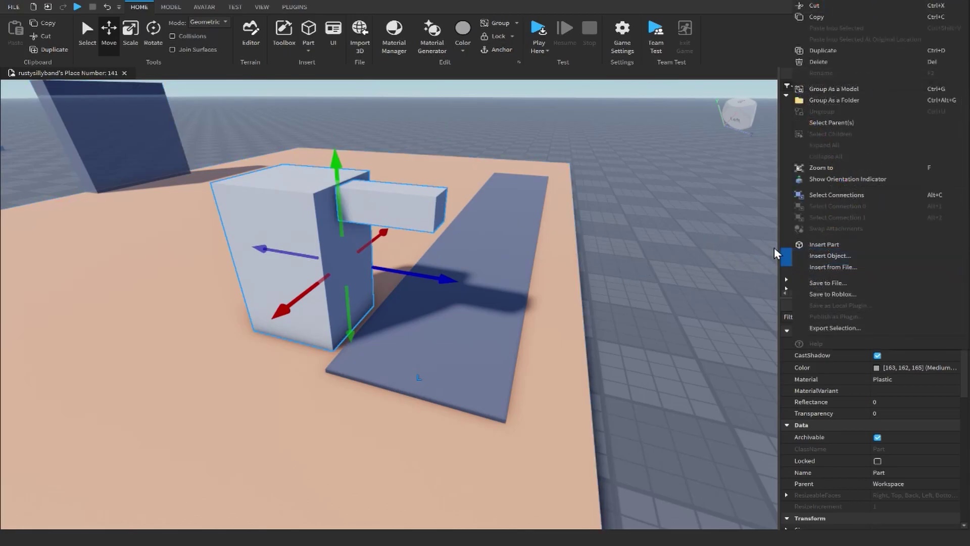
left_click(810, 100)
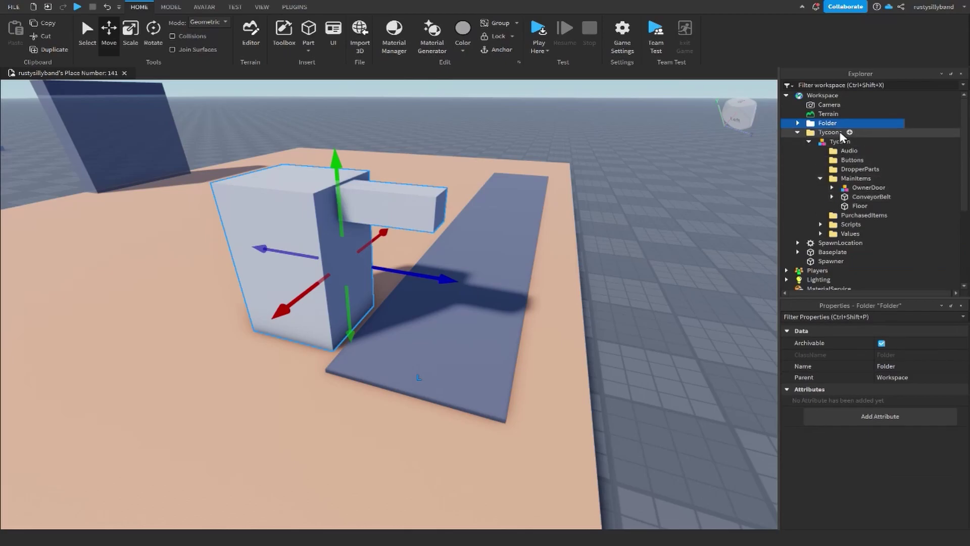
key("F2")
type("Build")
key("Return")
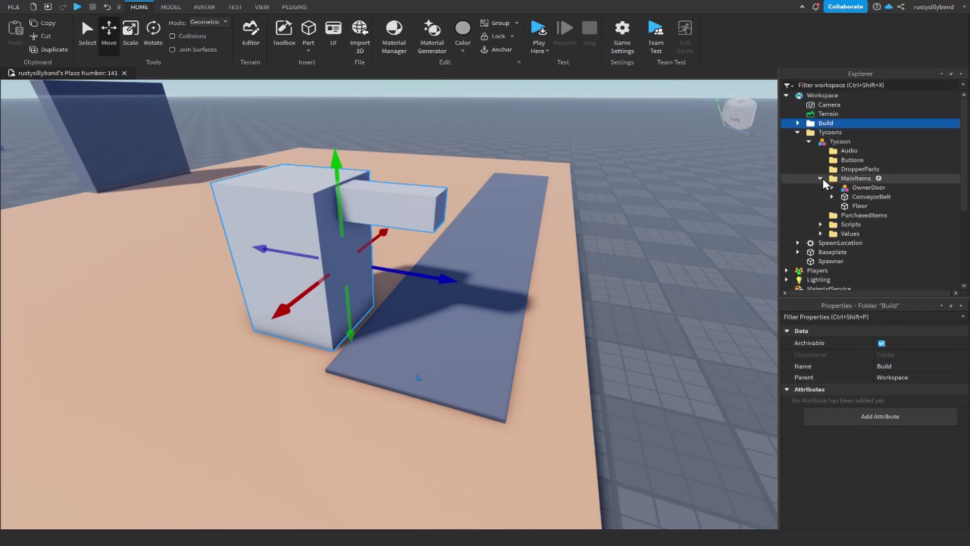
Group the Build folder and the Spawner part as a model and name it Dropper.
left_click(822, 115)
left_click(821, 124)
left_click(817, 264, "ctrl")
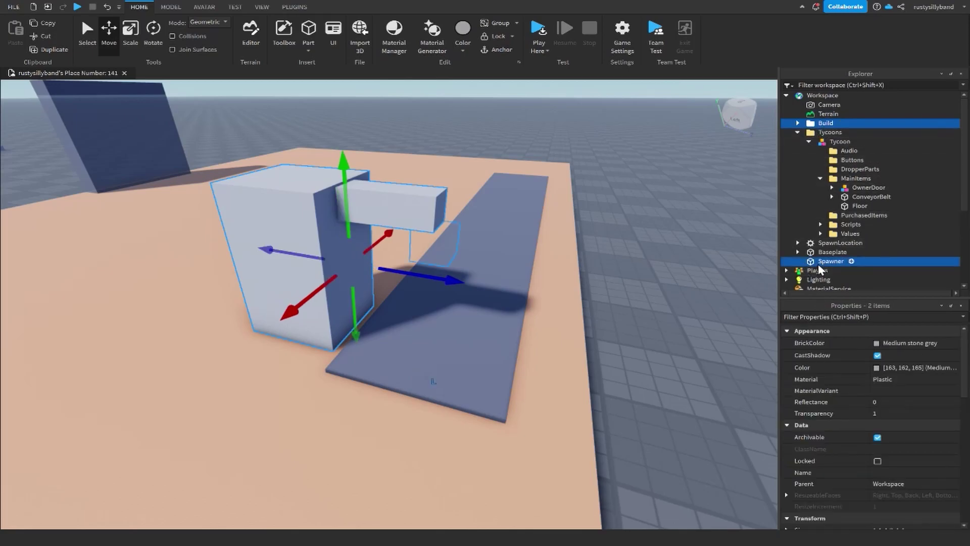
right_click(818, 263)
left_click(834, 88)
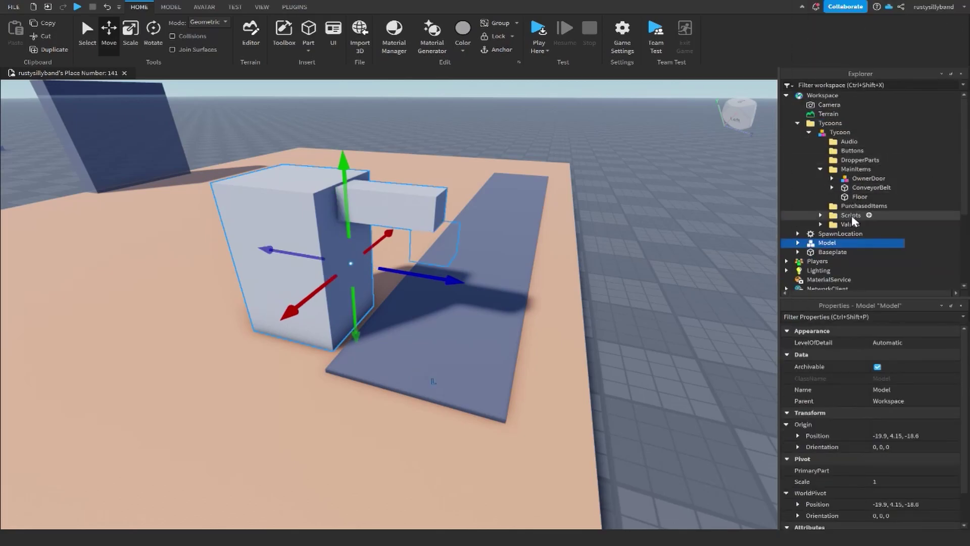
key("F2")
type("Dropper")
key("Return")
Anchor both parts inside the Dropper model's Build folder.
left_click(798, 243)
scroll(809, 237, "down", 1)
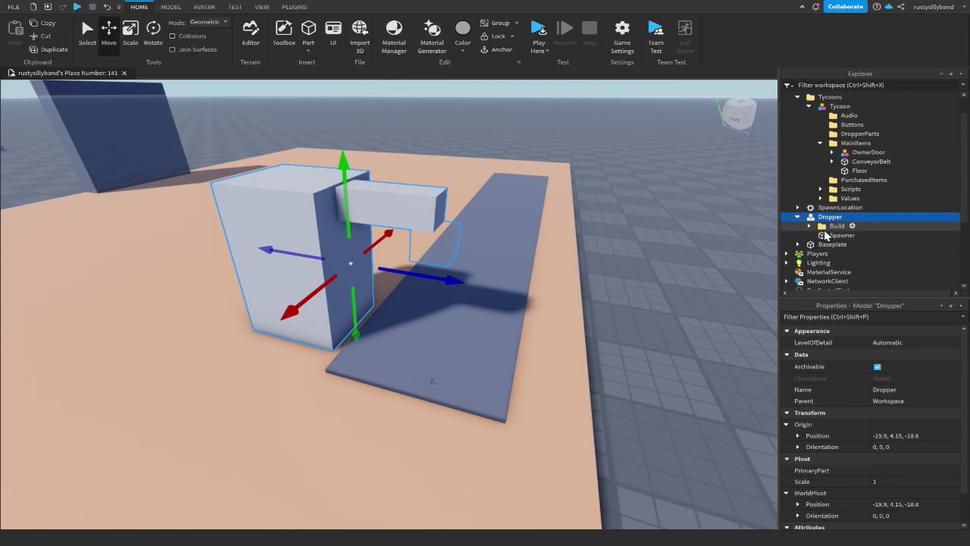
left_click(827, 227)
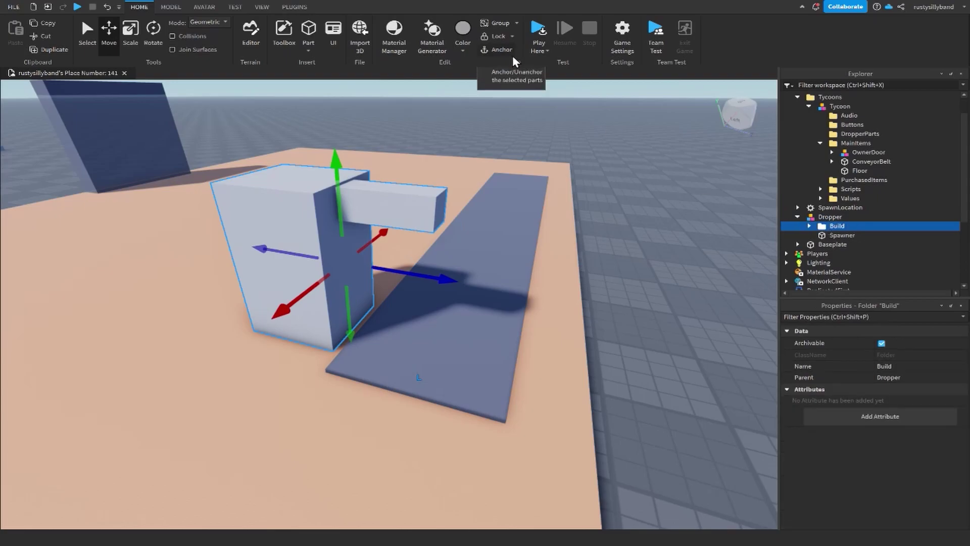
left_click(809, 226)
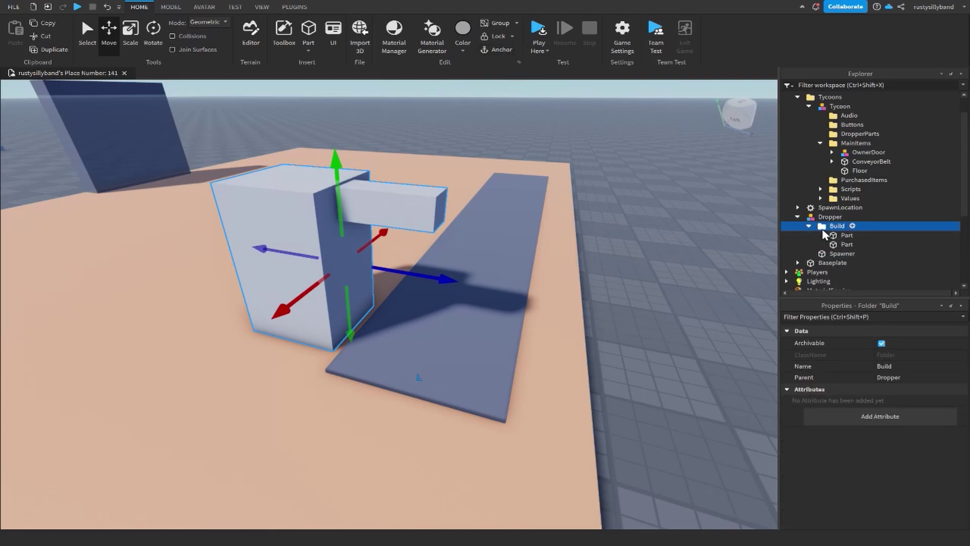
left_click(825, 235)
left_click(834, 245, "shift")
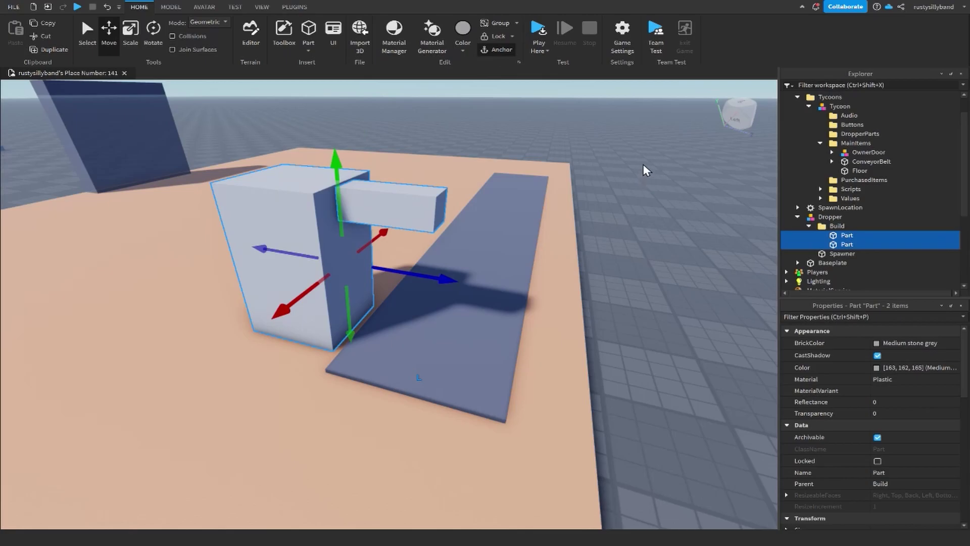
left_click(809, 226)
left_click(819, 237)
left_click(615, 230)
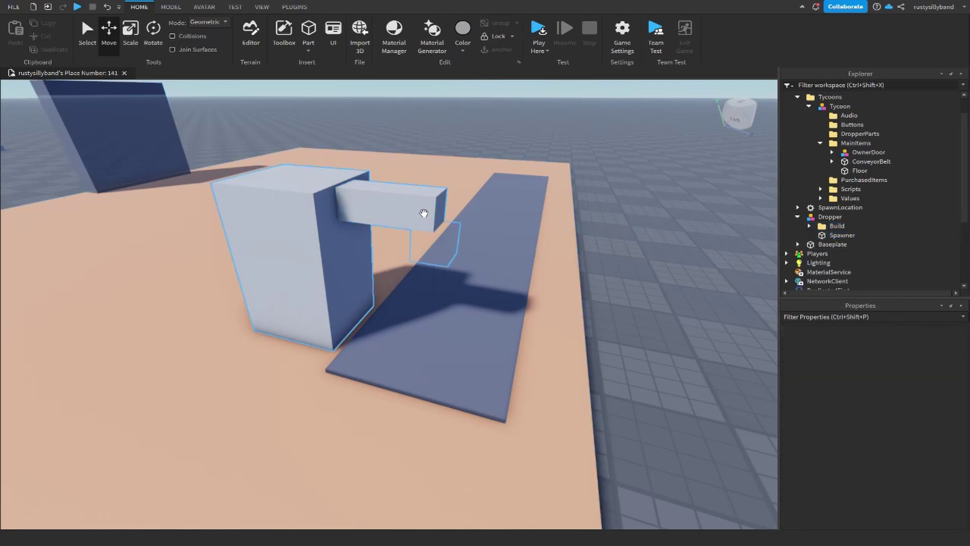
Turn off CanCollide for the Spawner part beneath the arm.
key("d")
right_click_drag(498, 242, 466, 228)
key("w")
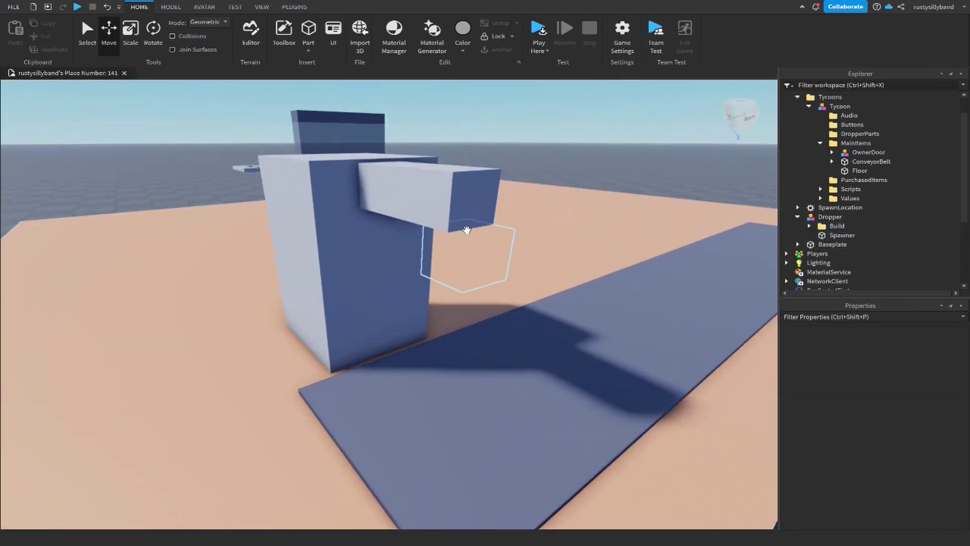
left_click(468, 260)
scroll(828, 422, "down", 4)
scroll(869, 439, "down", 5)
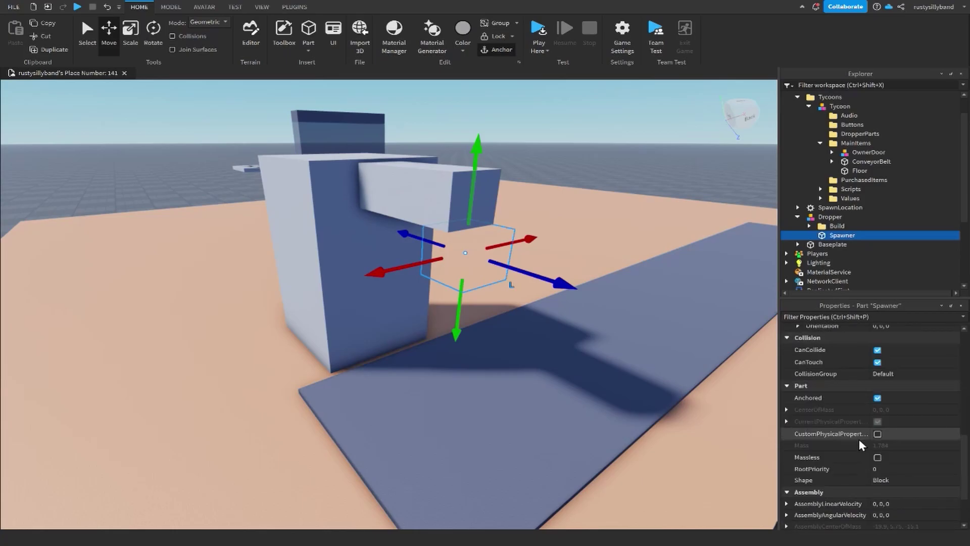
left_click(877, 349)
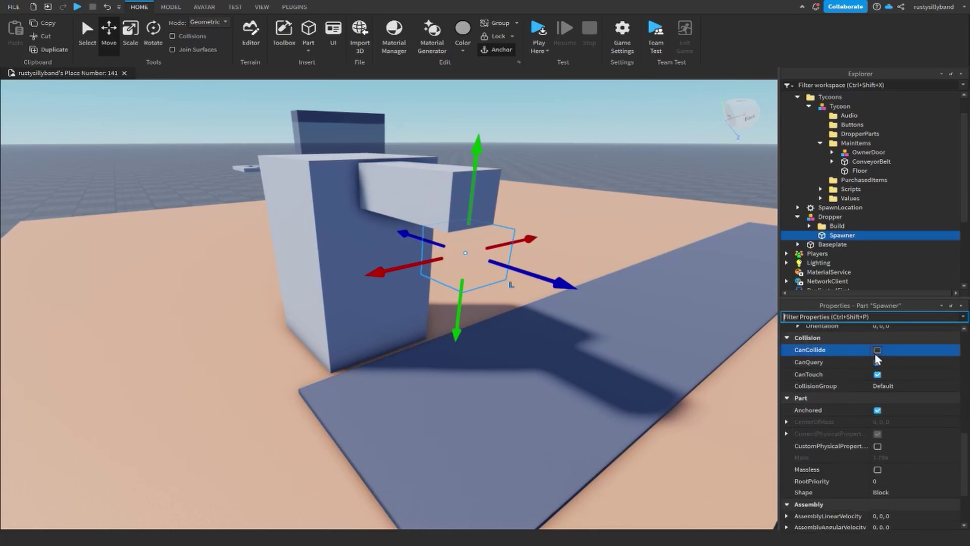
Examine the dropper's column, arm and Spawner position above the conveyor belt from several angles.
left_click_drag(411, 226, 415, 236)
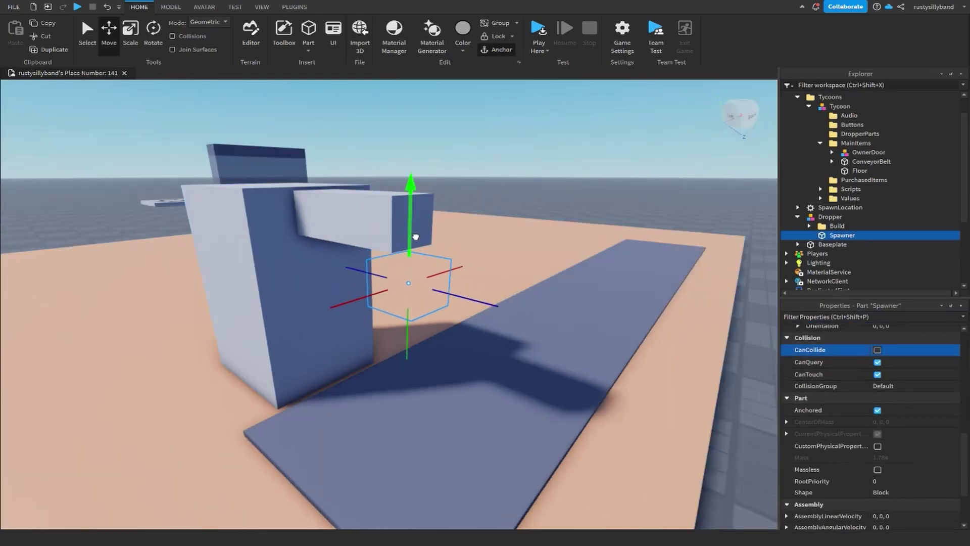
key("a")
right_click_drag(415, 236, 415, 236)
key("w")
left_click_drag(567, 256, 569, 238)
scroll(522, 276, "down", 3)
right_click_drag(481, 243, 498, 243)
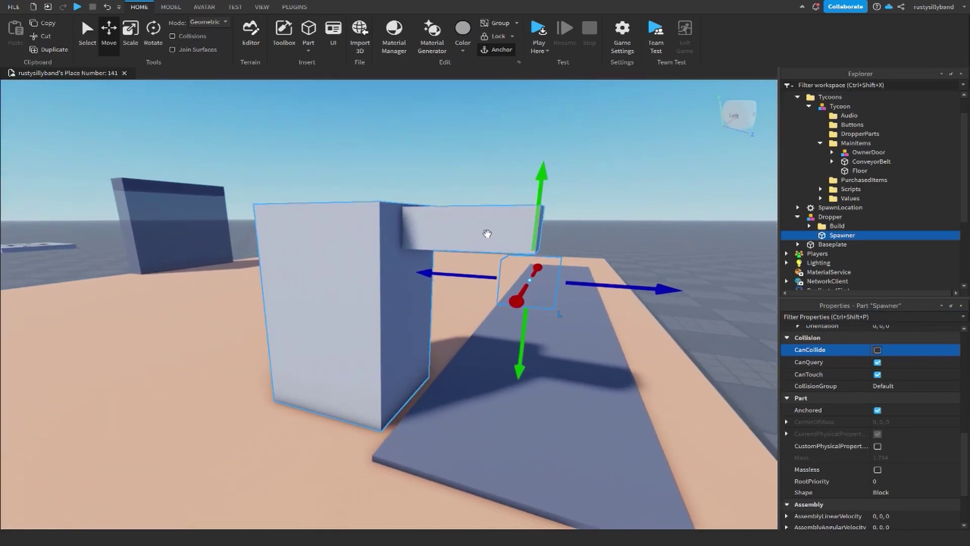
scroll(555, 222, "down", 6)
Collapse the MainItems folder, the Tycoon model and the Tycoons folder in the object tree, and clear the selection.
left_click(819, 143)
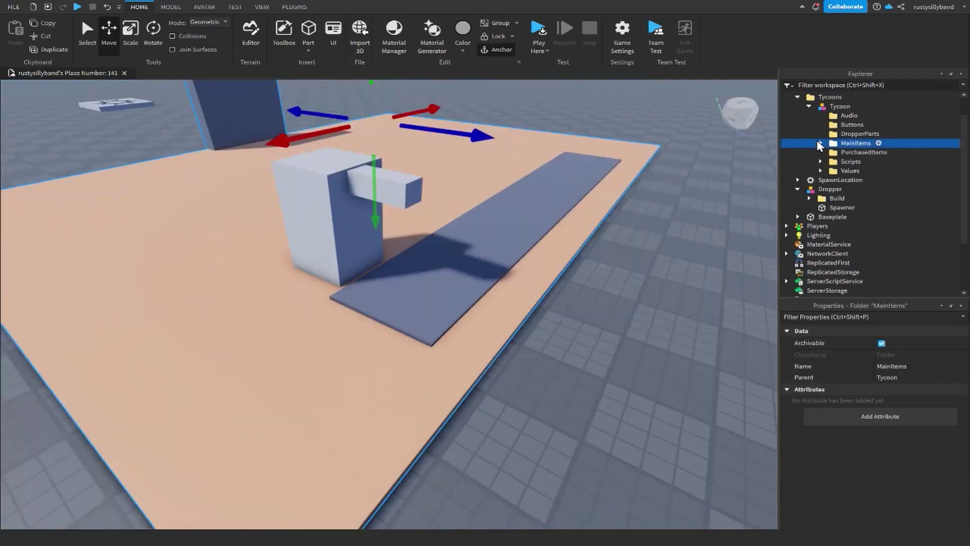
left_click(808, 106)
left_click(797, 96)
left_click(678, 172)
scroll(665, 202, "down", 3)
Insert a new block part on the tycoon floor near the dropper column and the start of the conveyor belt.
right_click_drag(652, 235, 384, 236)
key("a")
key("d")
scroll(384, 236, "down", 2)
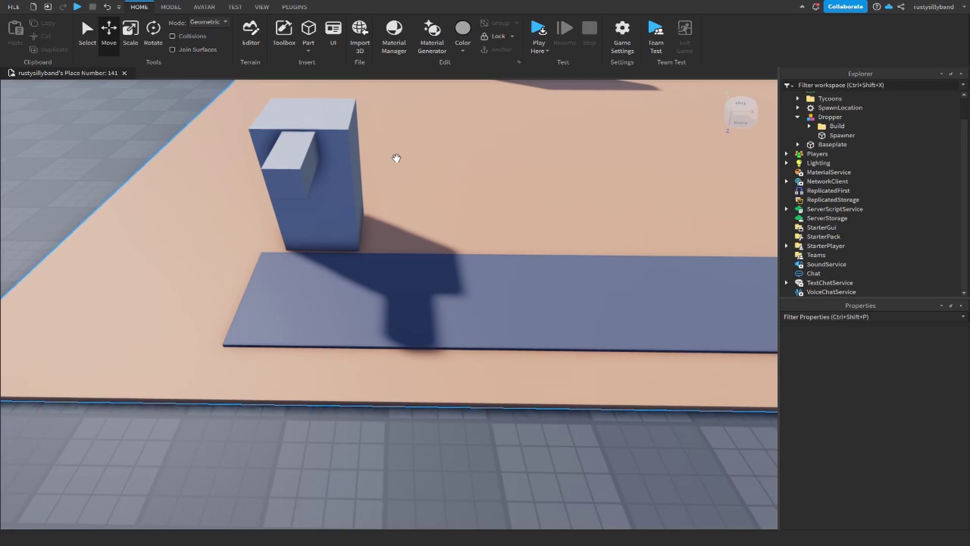
right_click_drag(402, 162, 438, 184)
key("a")
key("a")
key("w")
left_click(308, 31)
mouse_move(414, 320)
left_mouse_down()
mouse_move(434, 322)
mouse_move(417, 322)
left_mouse_up()
key("w")
Scale the new block part down to a cube with a size of 1, 1, 1.
key("ctrl+3")
left_click_drag(468, 288, 424, 292, "ctrl")
left_click_drag(378, 253, 450, 277)
right_click_drag(432, 275, 451, 277)
left_click_drag(451, 278, 454, 303)
right_click_drag(455, 303, 464, 325)
key("a")
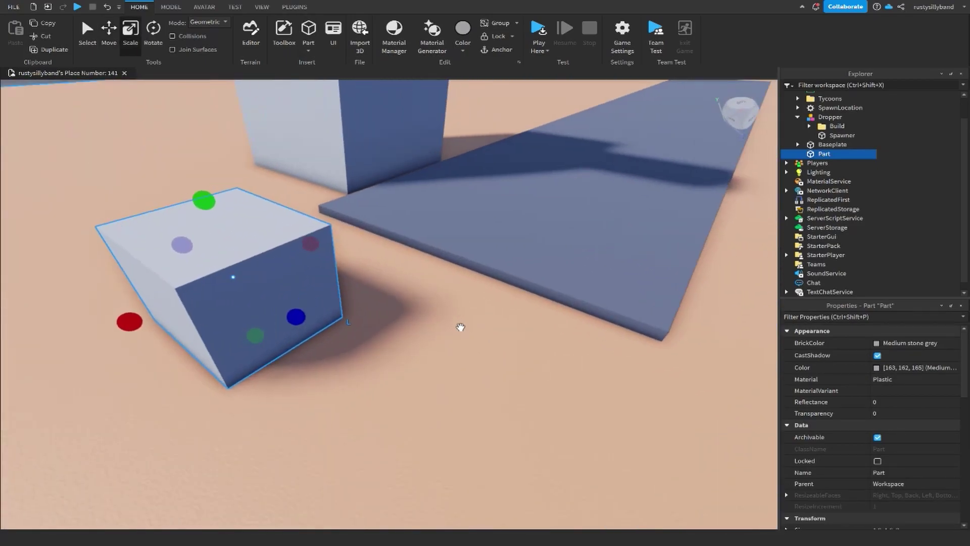
scroll(924, 420, "down", 5)
left_click(897, 354)
type("1, 1, 1")
key("Return")
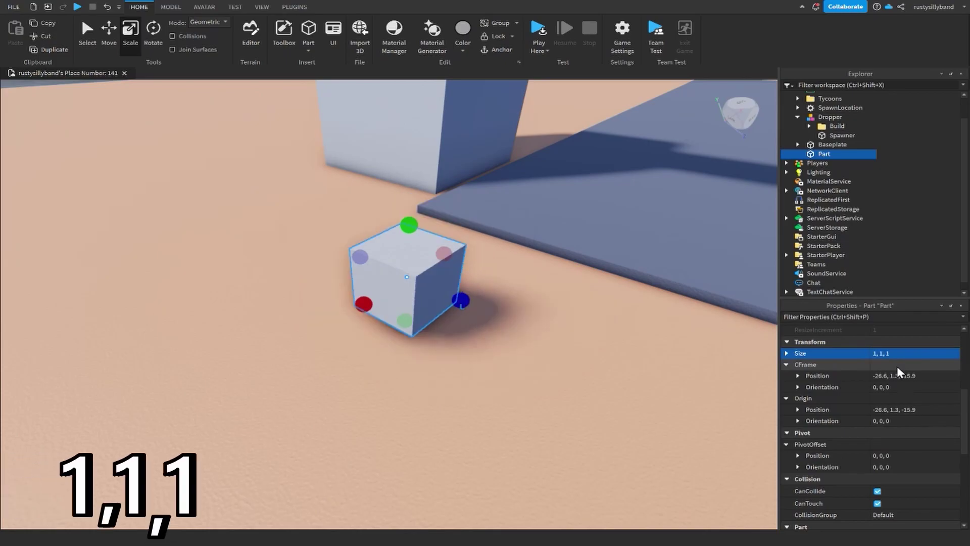
Move the small cube across the floor away from the conveyor to about -29.9, 1, -16.3.
scroll(483, 275, "down", 3)
left_click_drag(484, 279, 478, 256)
key("a")
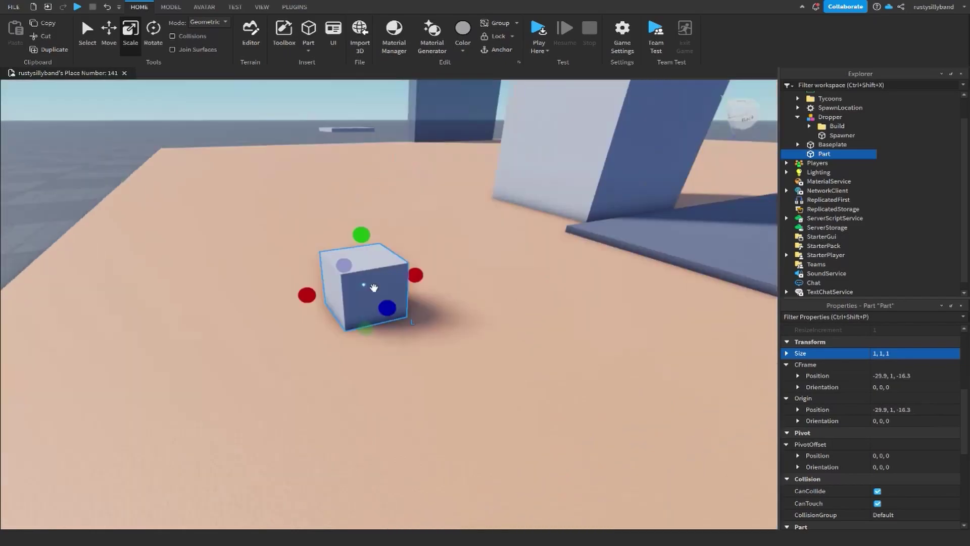
scroll(373, 288, "up", 3)
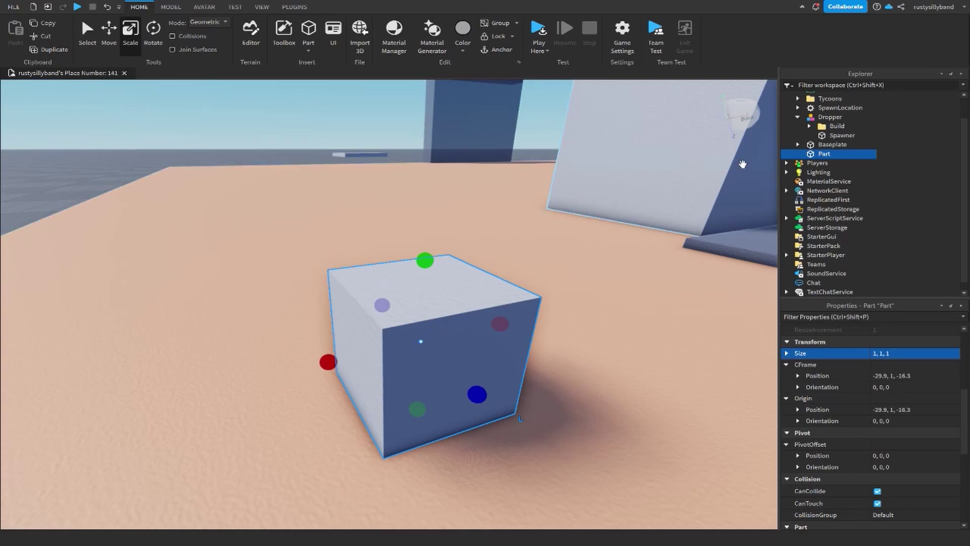
Add a BillboardGui object inside the small cube part.
mouse_move(837, 156)
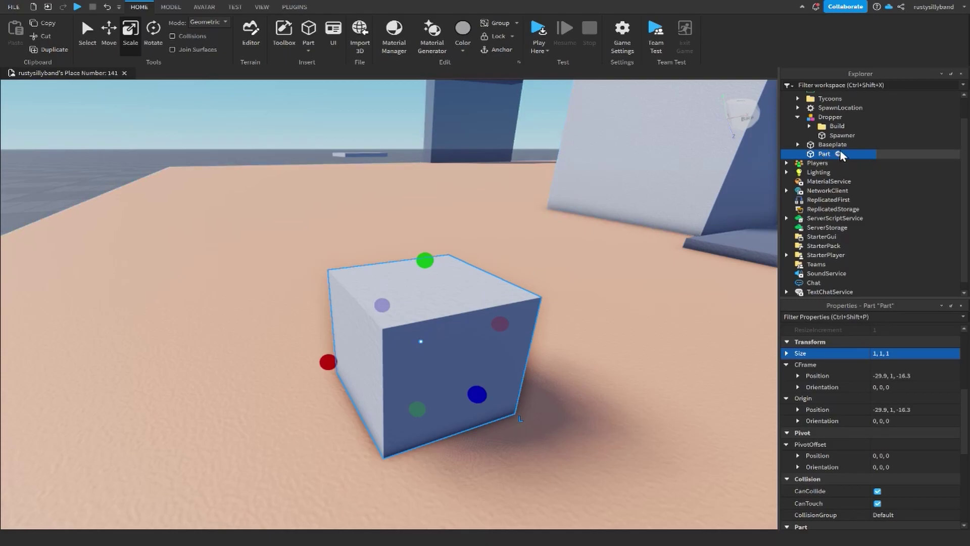
left_click(839, 153)
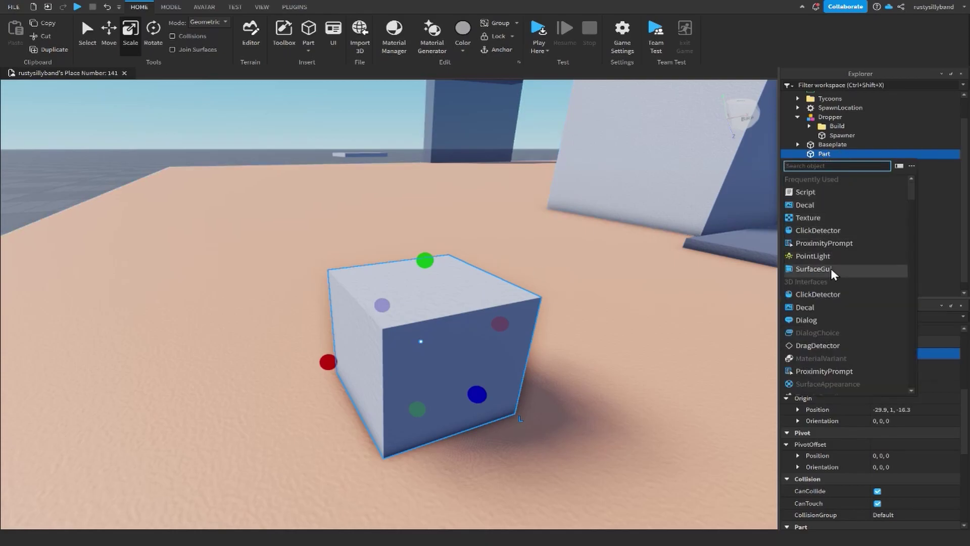
type("bill")
left_click(817, 178)
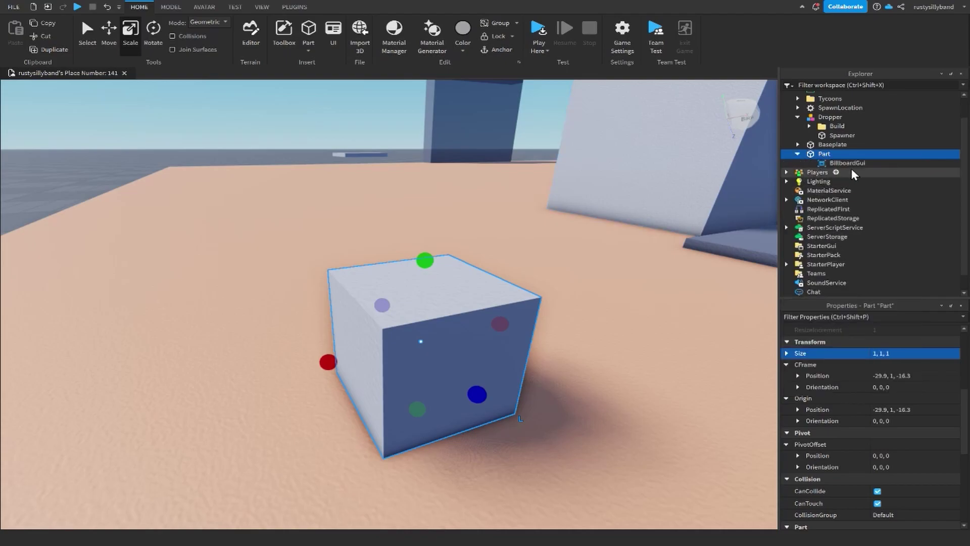
Add a Frame inside the cube's BillboardGui and check how it displays from different distances.
left_click(869, 163)
left_click(874, 163)
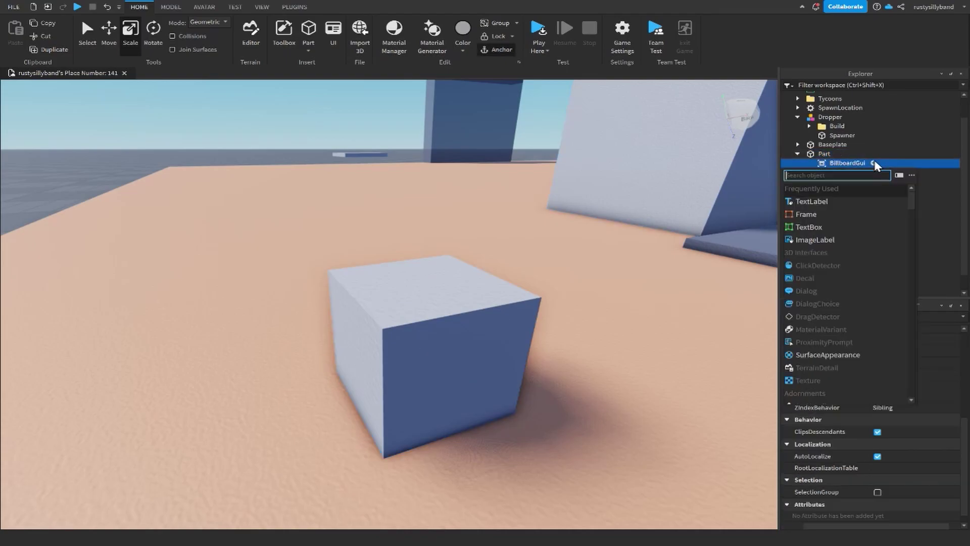
left_click(854, 216)
scroll(411, 337, "down", 5)
scroll(400, 305, "up", 2)
scroll(398, 304, "down", 4)
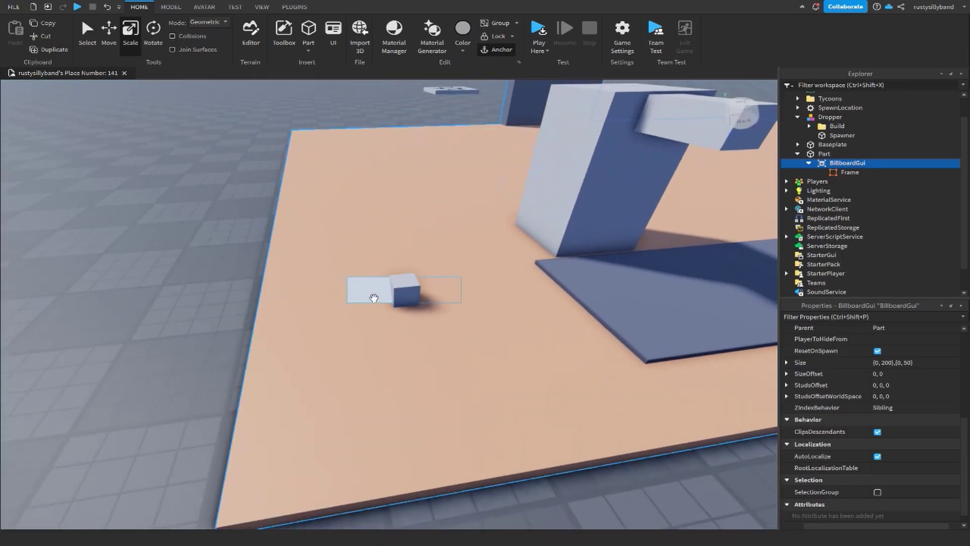
scroll(387, 303, "up", 3)
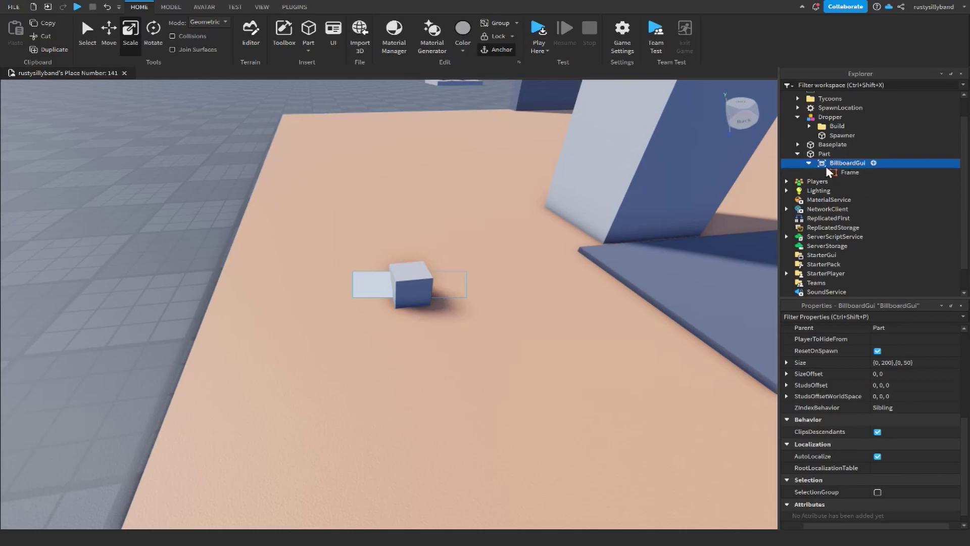
Set the BillboardGui's Size to {5, 0},{5, 0} and check how it scales with distance.
scroll(850, 379, "up", 2)
left_click(893, 397)
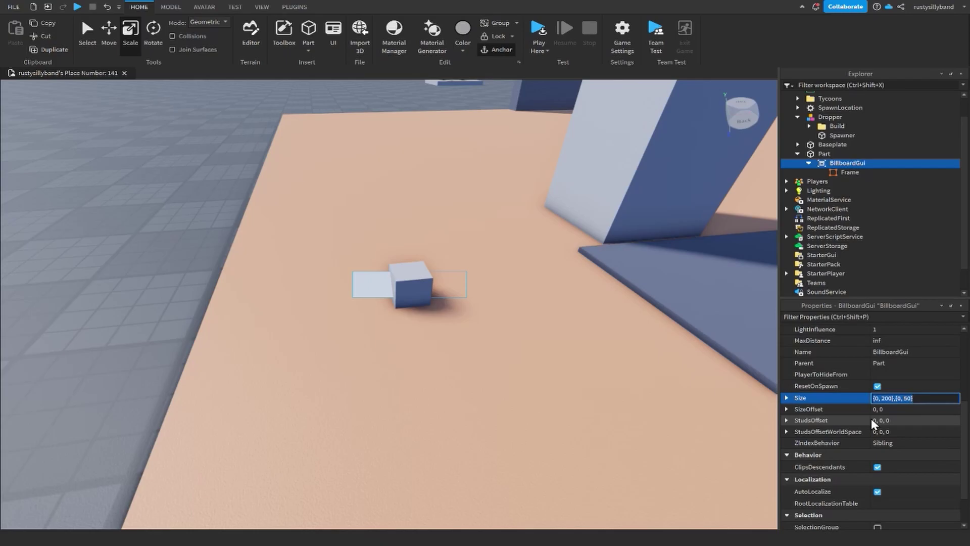
type("5, 0},{5, 0")
key("Return")
right_click_drag(581, 355, 580, 323)
scroll(581, 355, "down", 3)
scroll(388, 343, "up", 1)
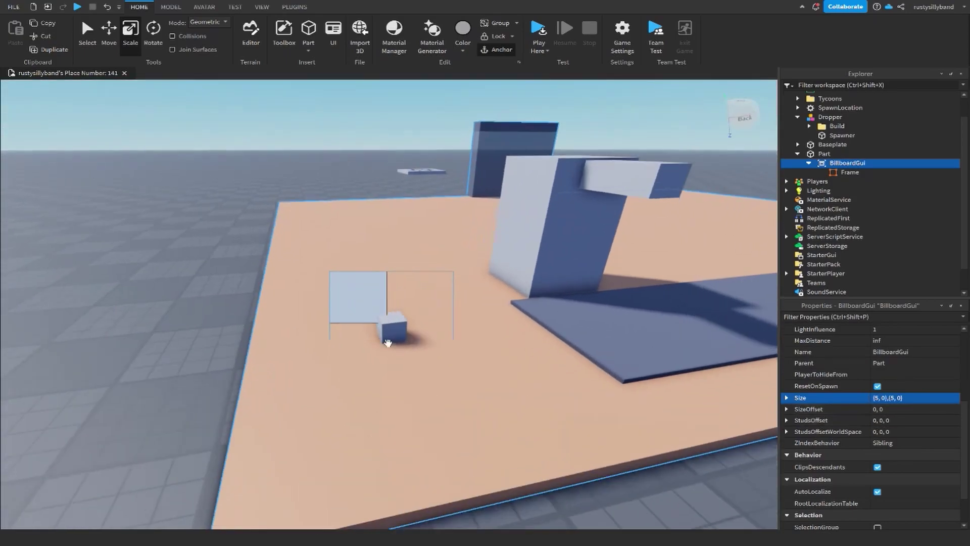
scroll(387, 343, "up", 2)
Open the BillboardGui's MaxDistance value for editing.
scroll(854, 416, "up", 3)
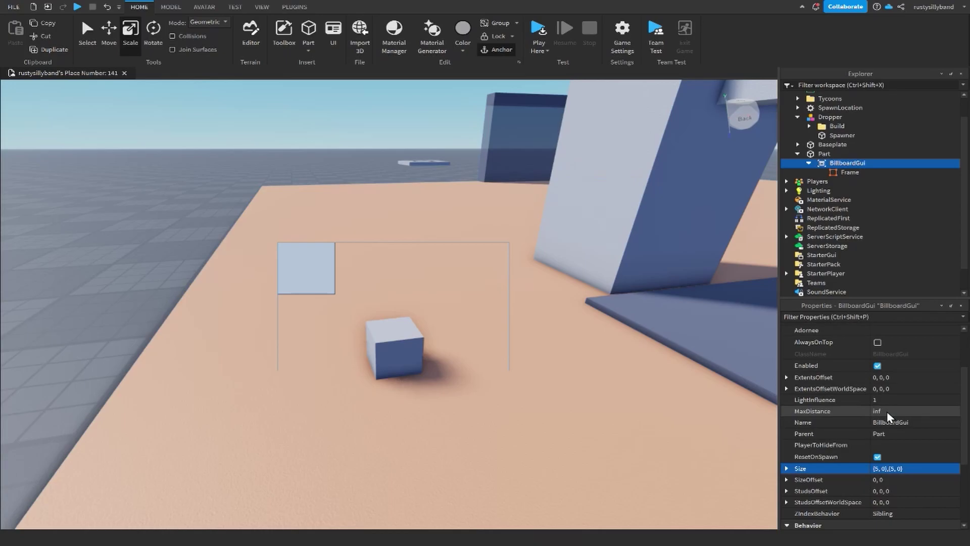
left_click(886, 411)
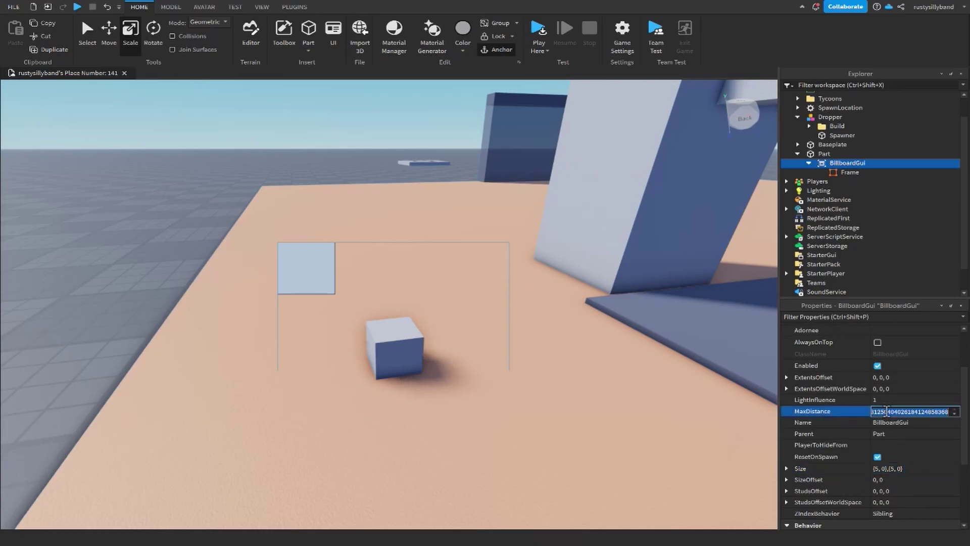